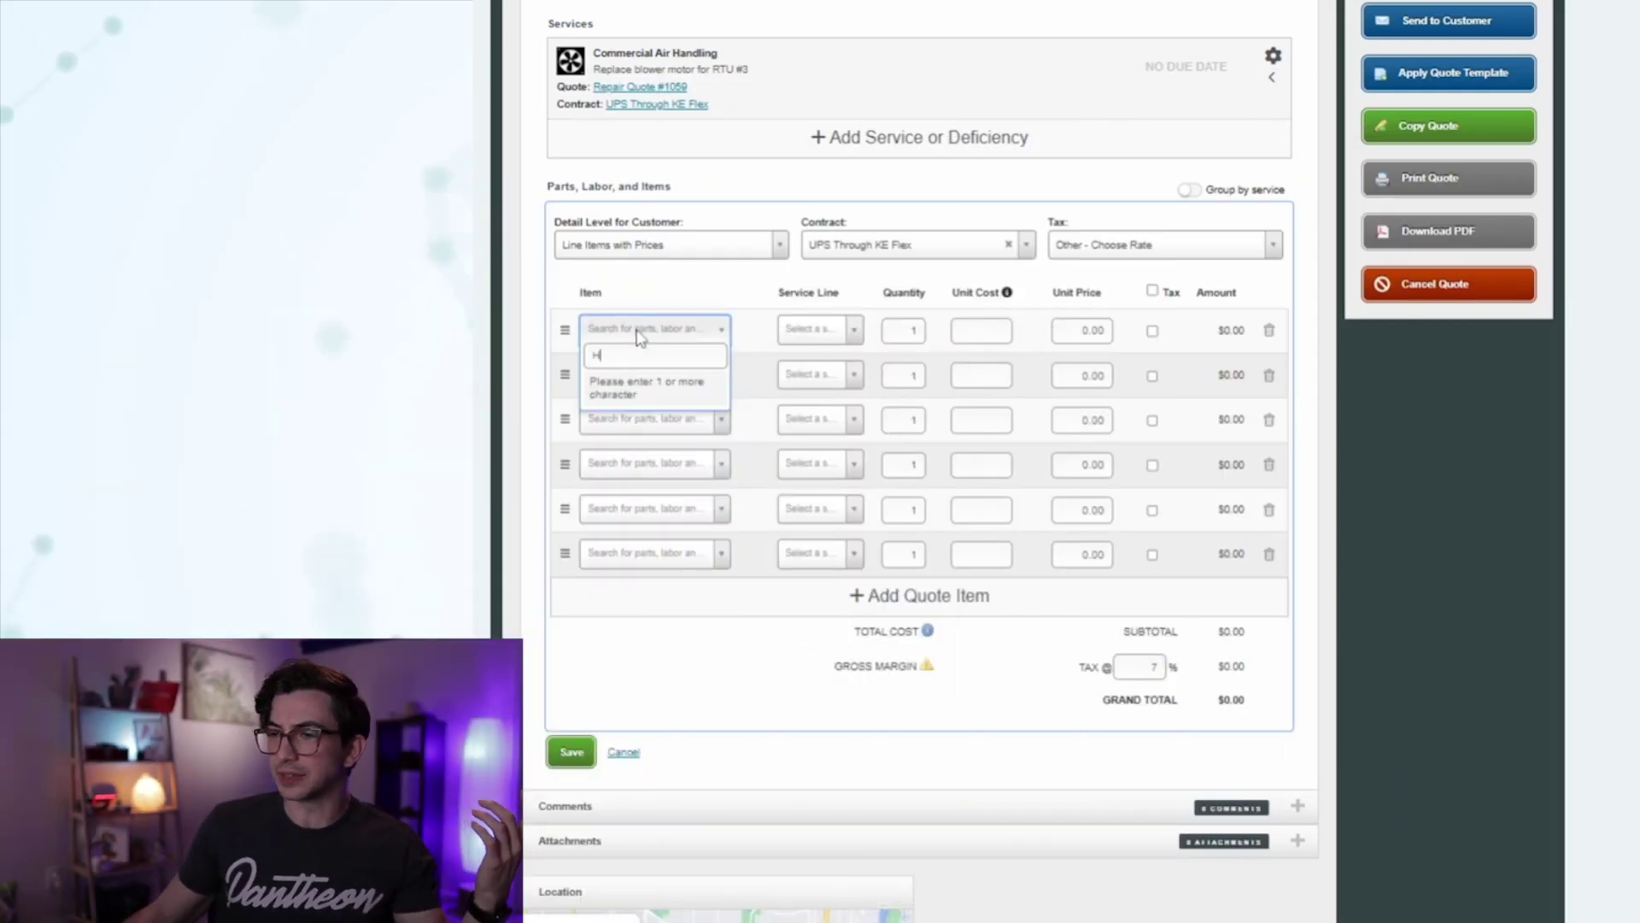
Add HVAC SERVICE TECH on the Chiller service line with quantity 16.
{"action": "type", "text": "VAC"}
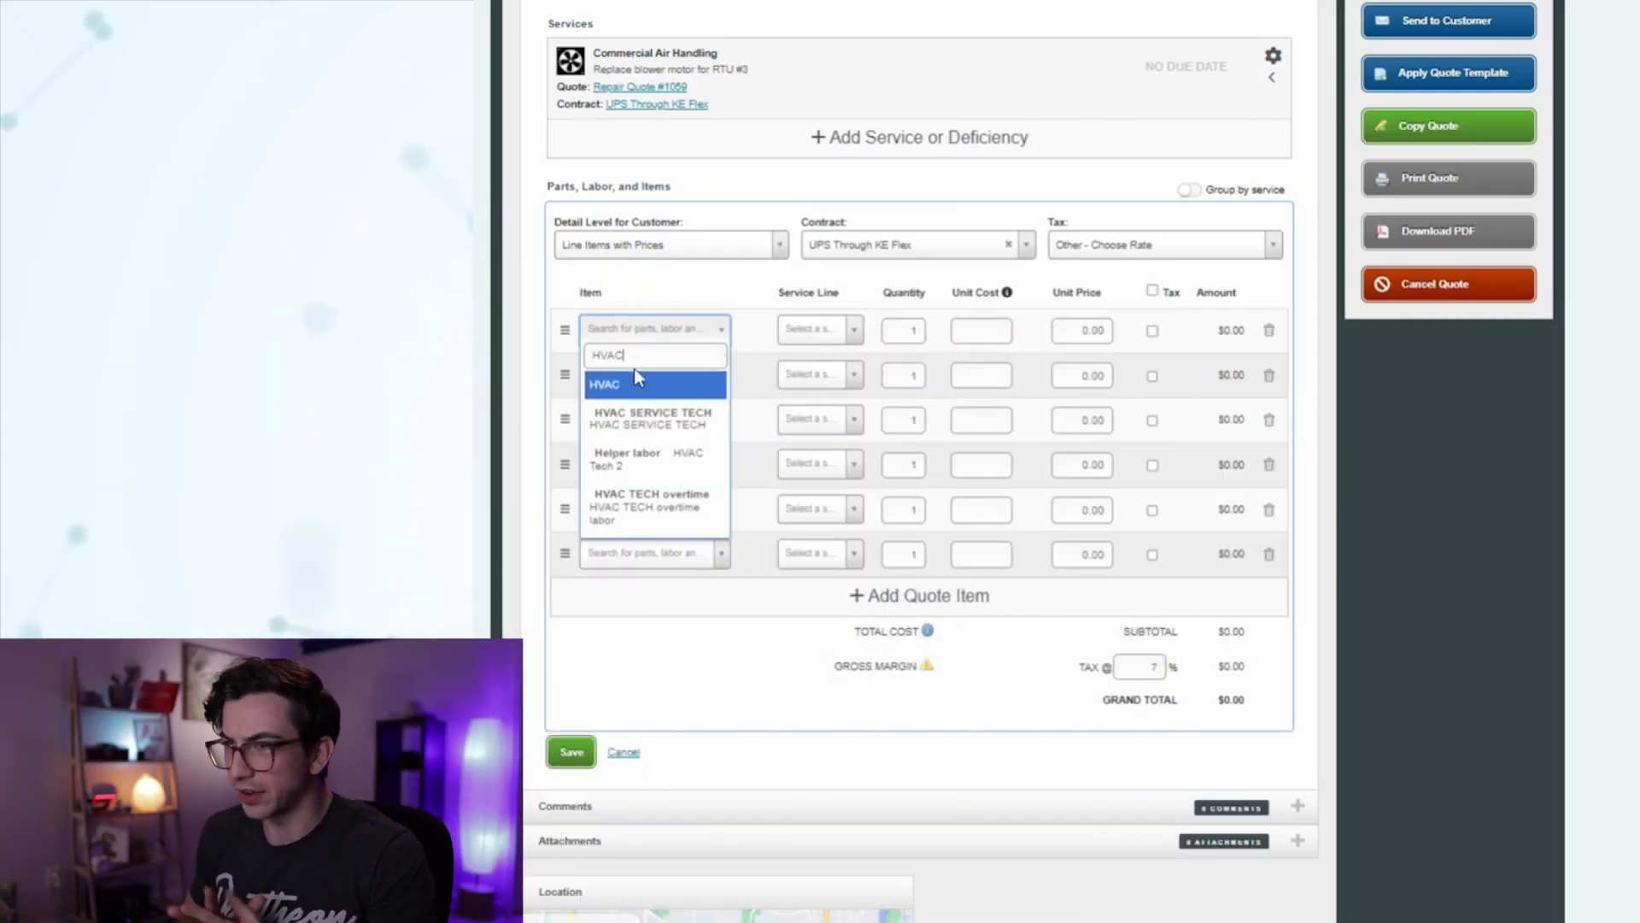
{"action": "left_click", "coordinate": [649, 419]}
{"action": "left_click", "coordinate": [816, 330]}
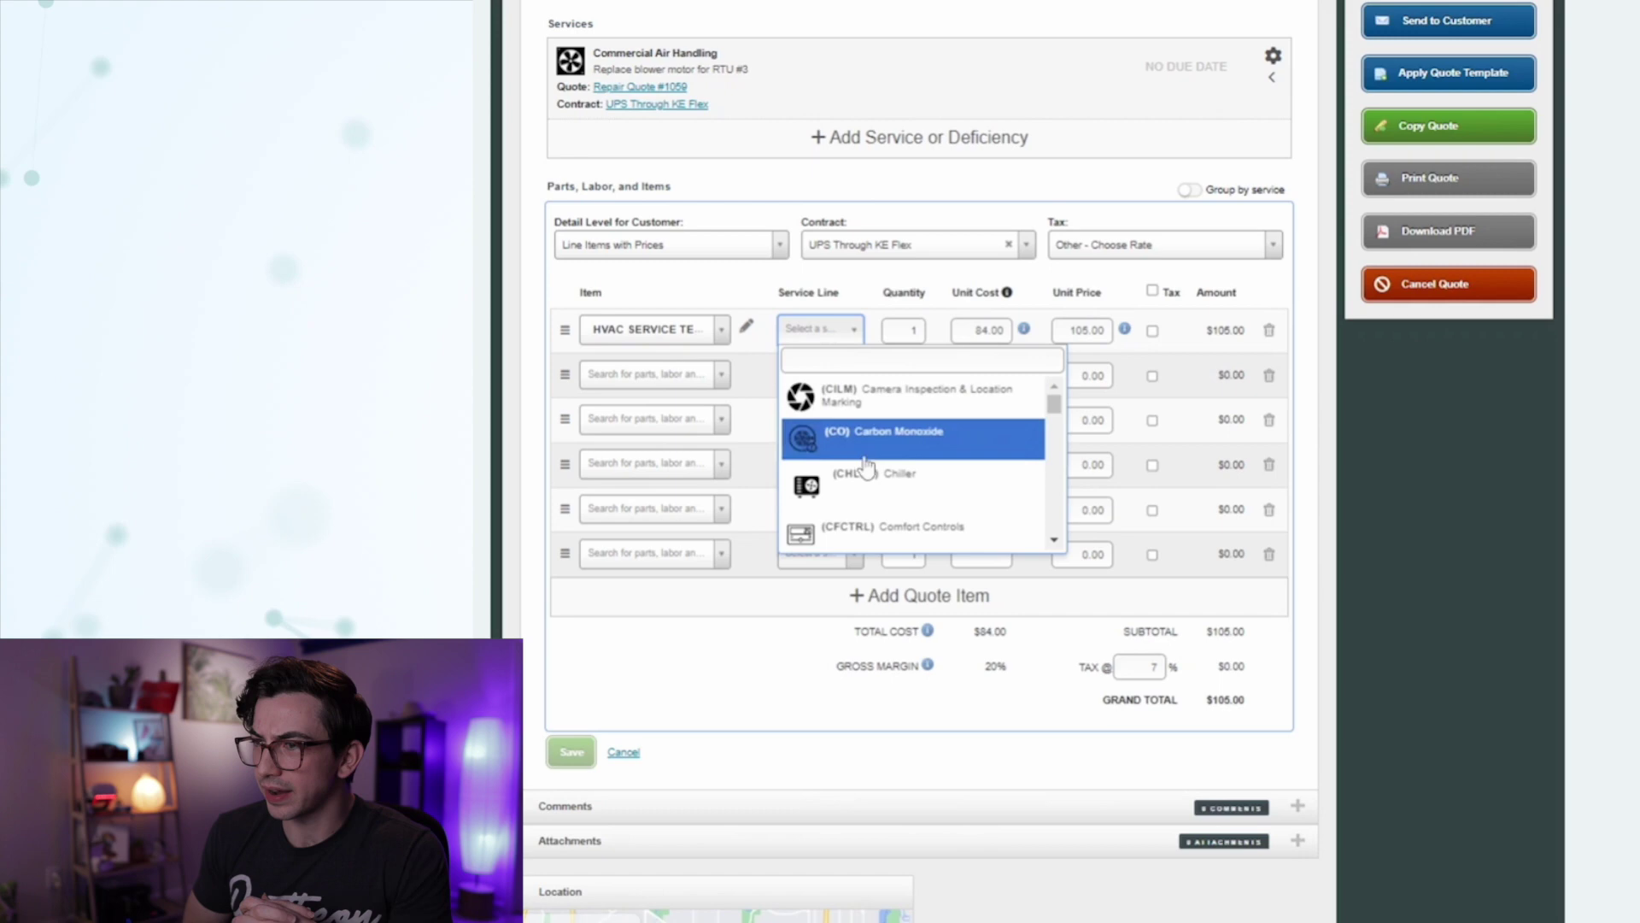
{"action": "left_click", "coordinate": [867, 488]}
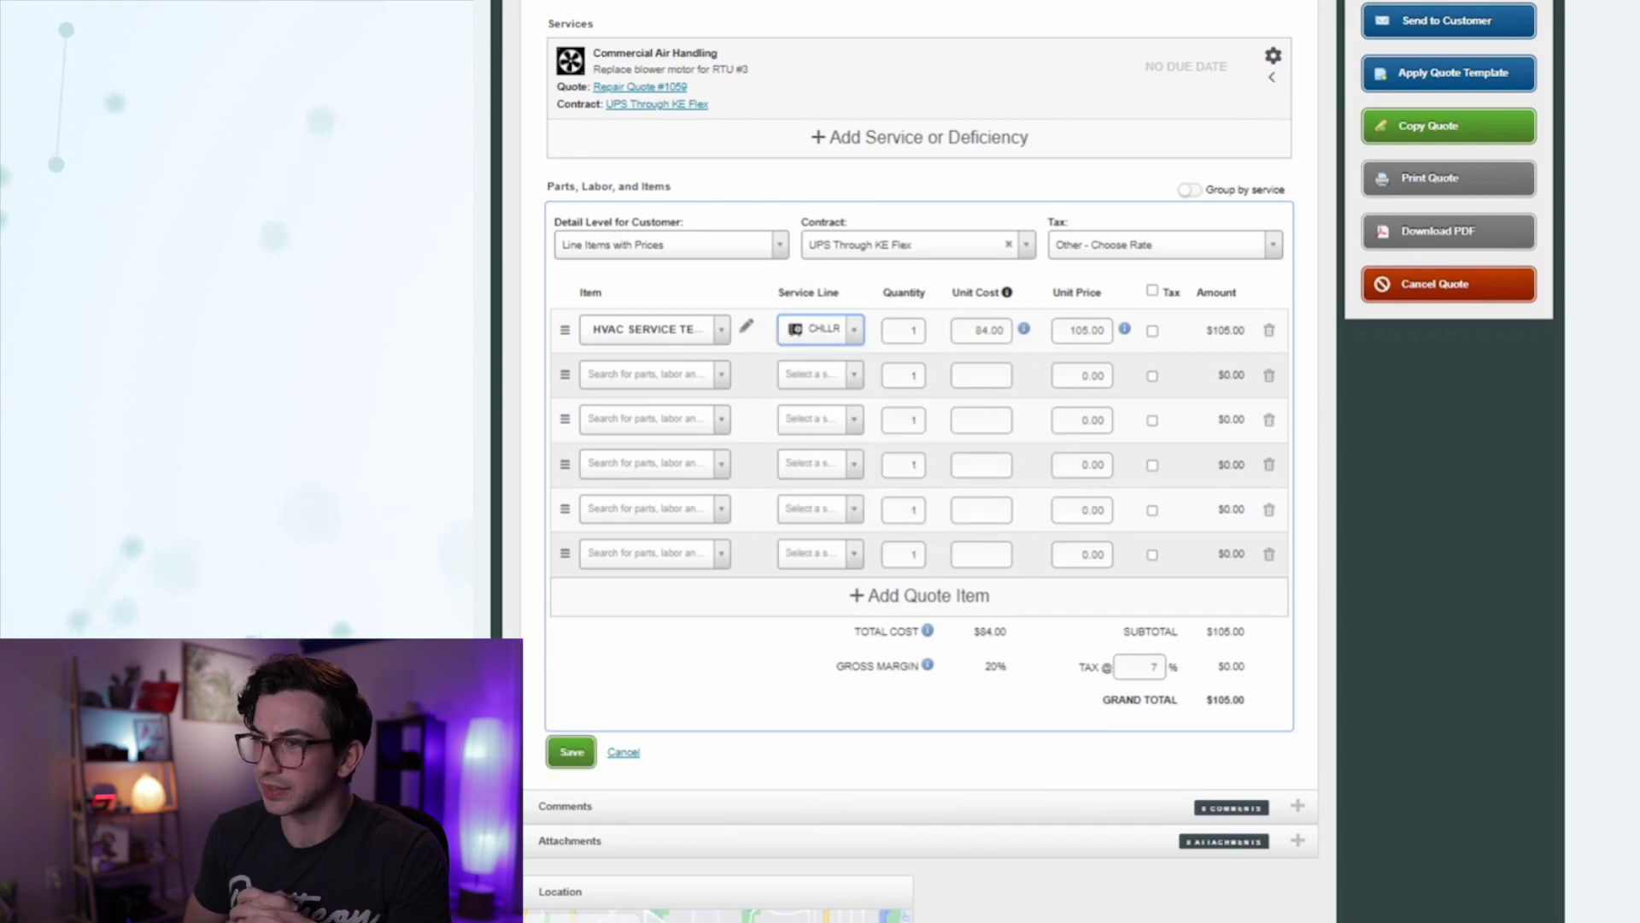
{"action": "left_click", "coordinate": [903, 330]}
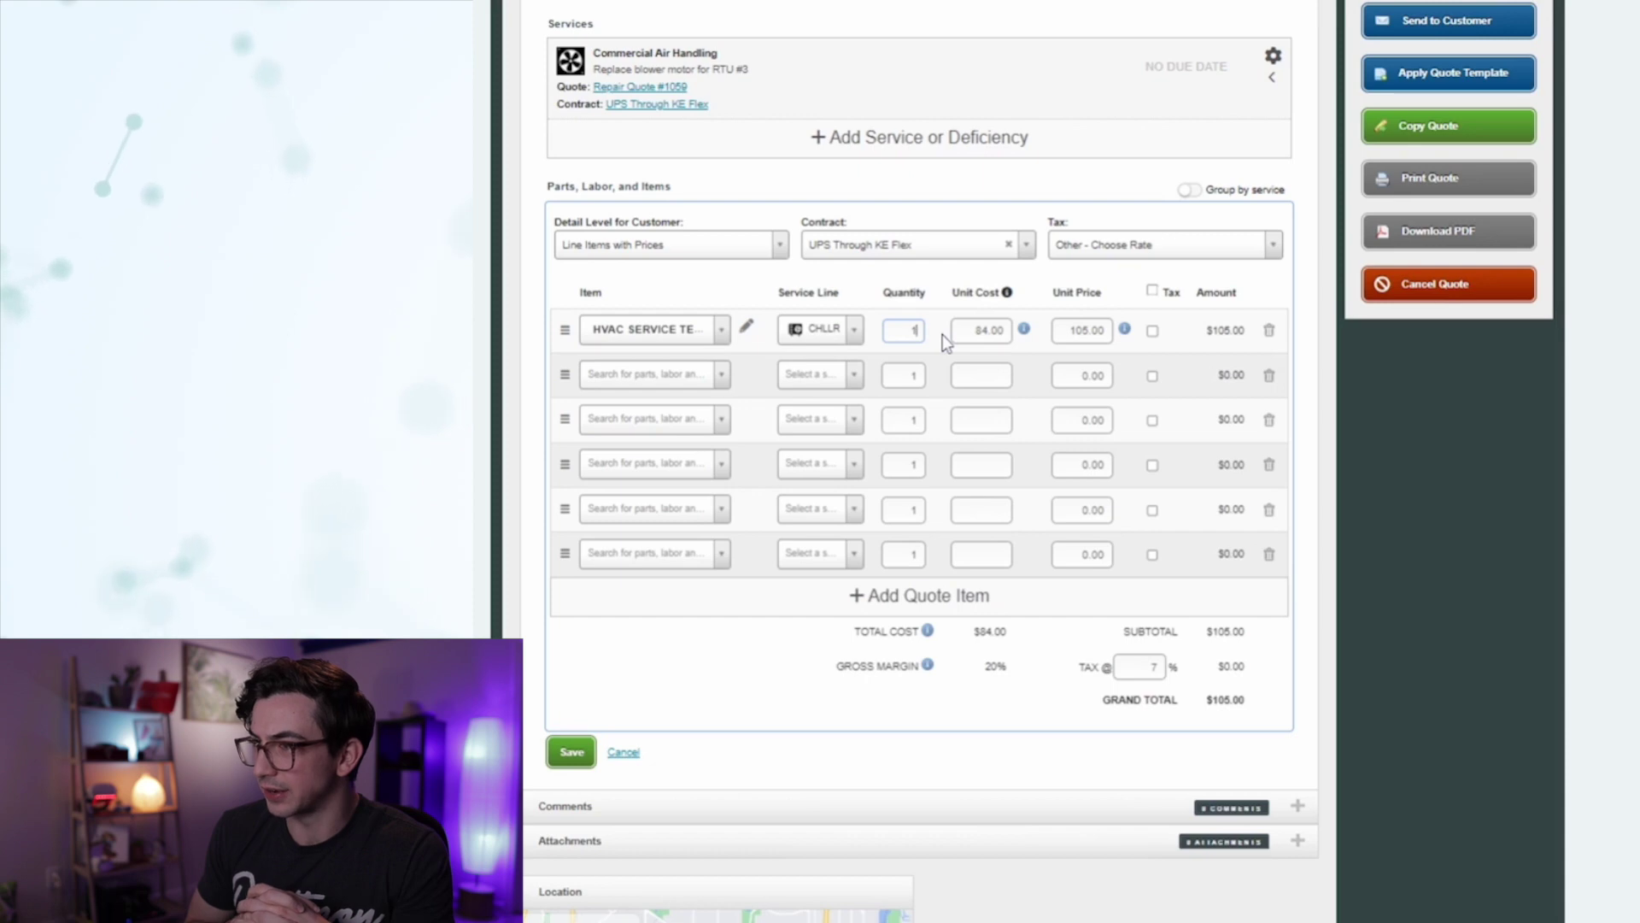
{"action": "type", "text": "6"}
Add a Mitsubishi Mini Split line and enter its unit cost.
{"action": "left_click", "coordinate": [649, 374]}
{"action": "type", "text": "Mitsubishi Mini"}
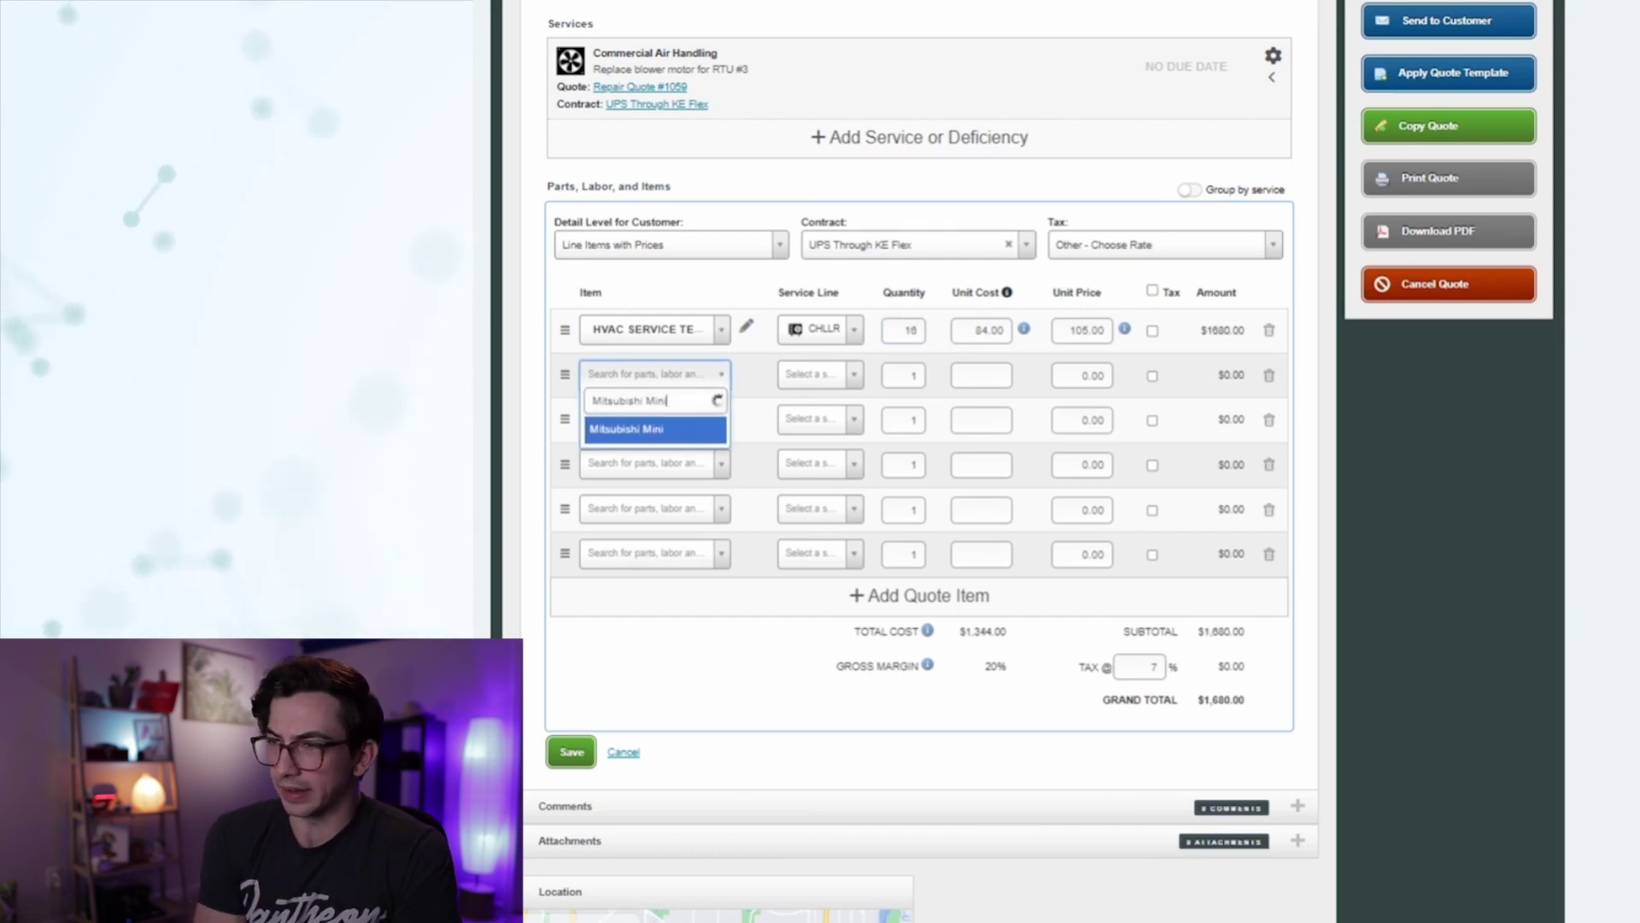
{"action": "type", "text": " Split"}
{"action": "key", "text": "Return"}
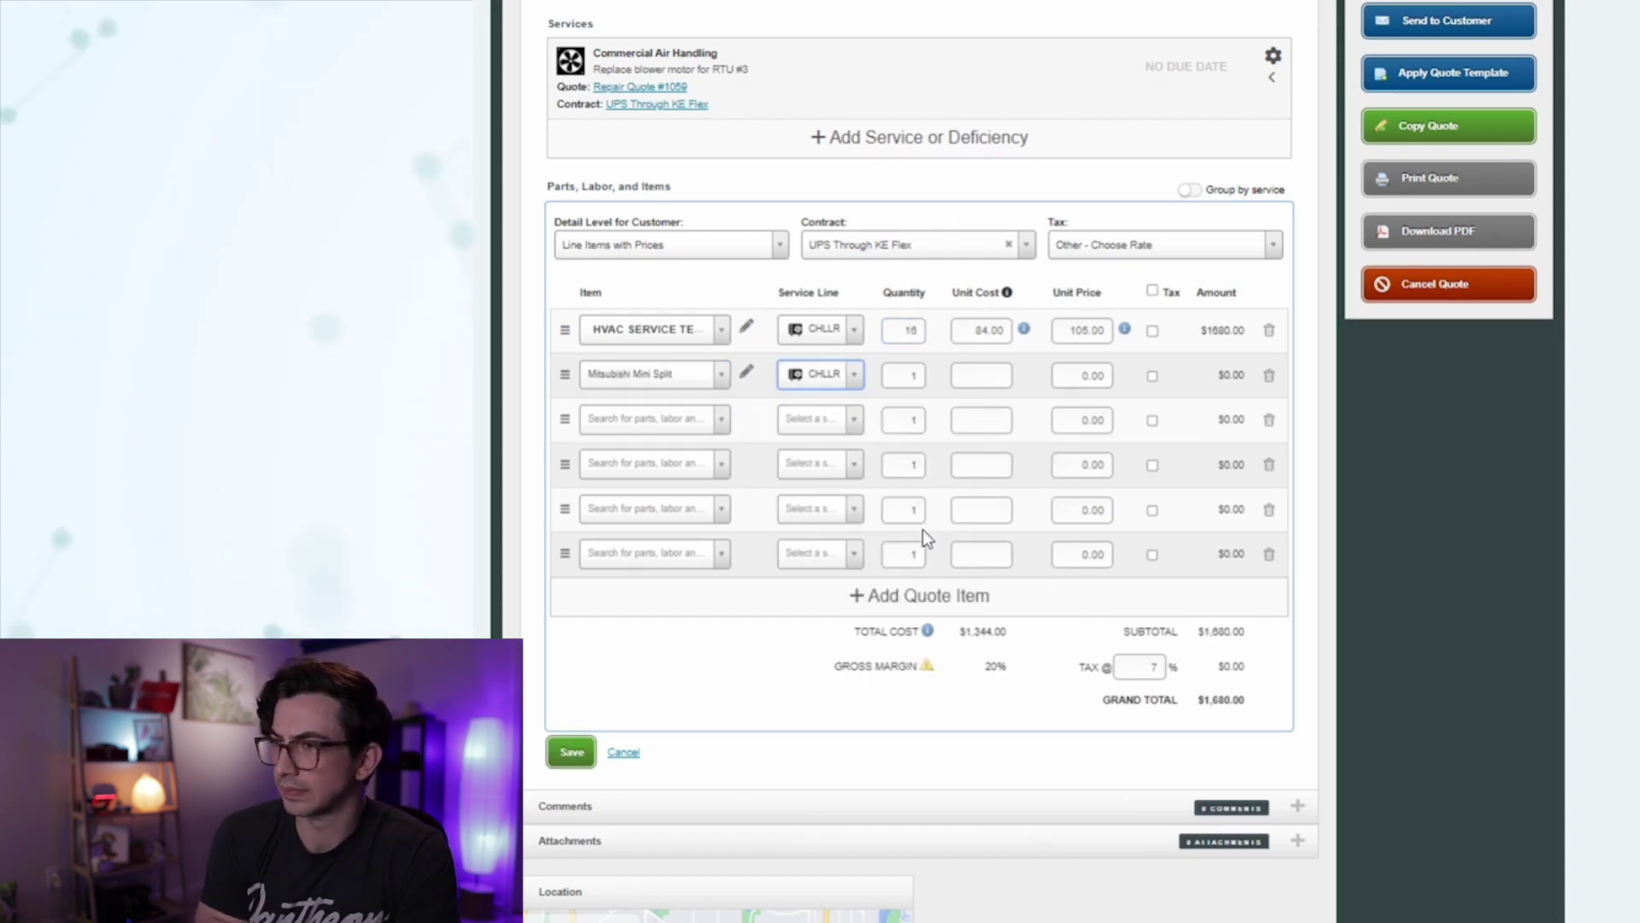
{"action": "key", "text": "Tab"}
{"action": "key", "text": "Tab"}
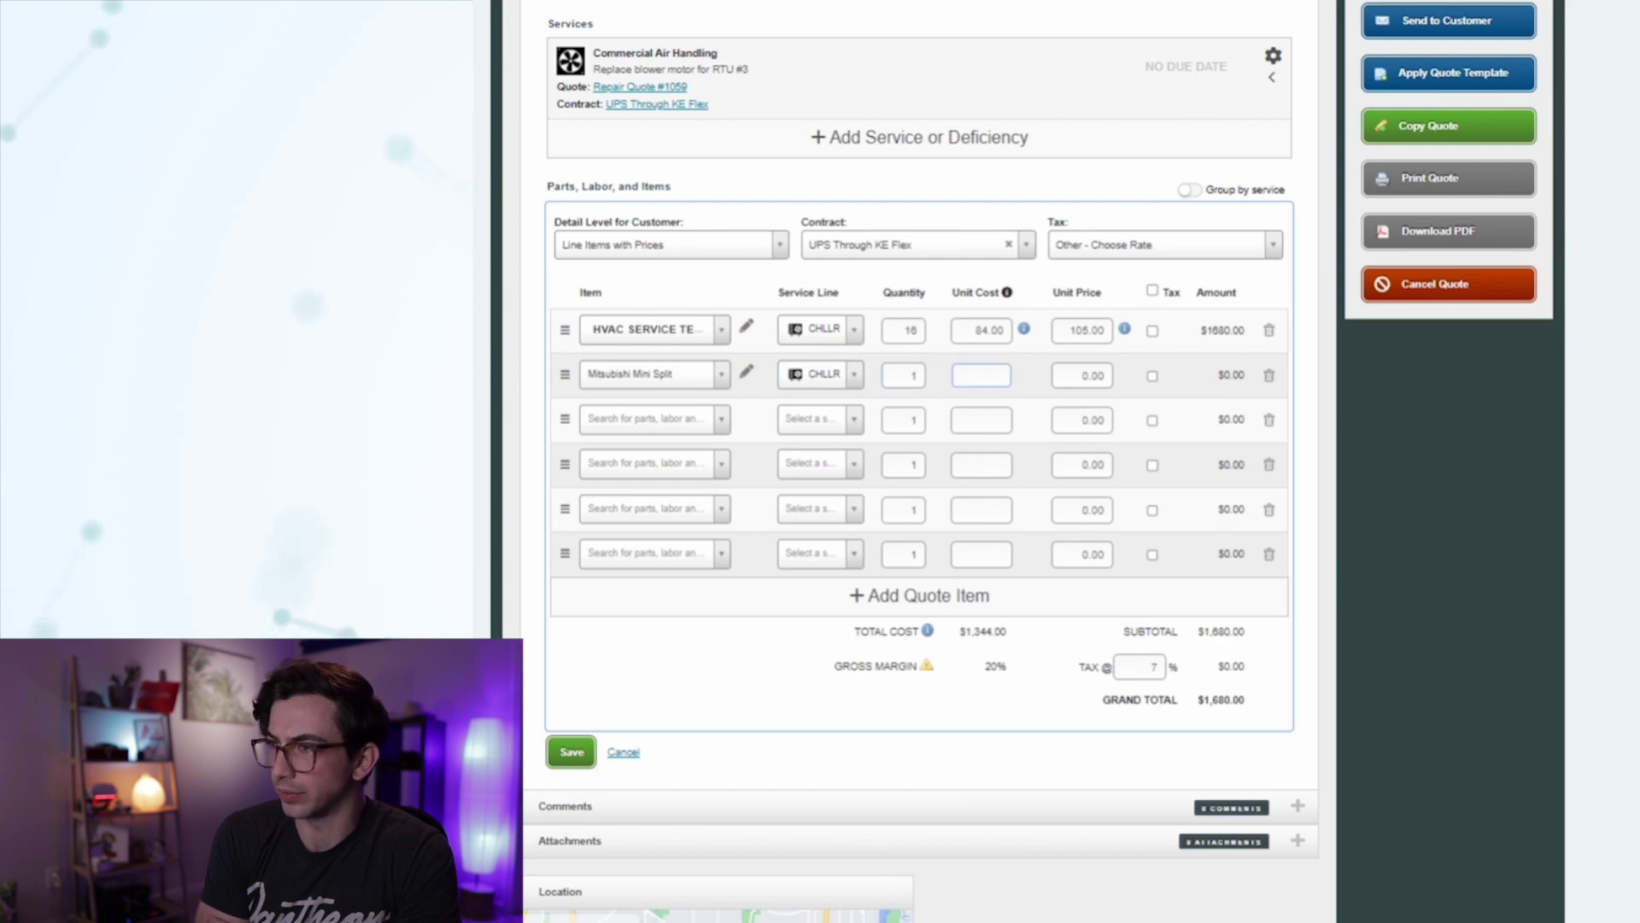
{"action": "type", "text": "2"}
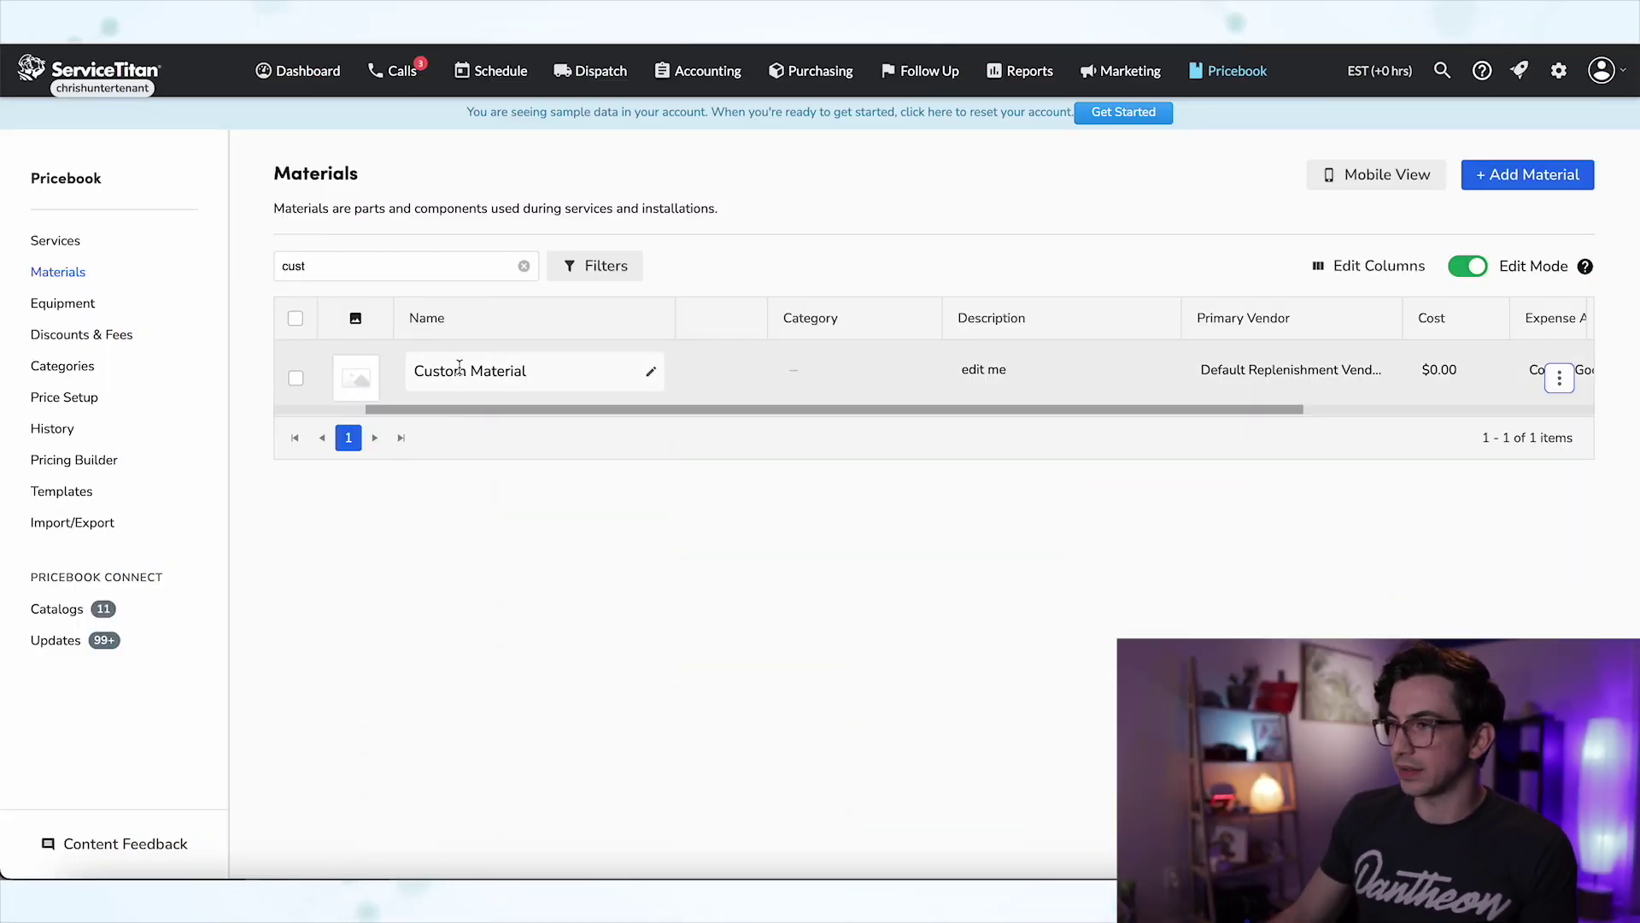
Scroll the Pricebook Materials list to the right.
{"action": "scroll", "coordinate": [484, 409], "scroll_direction": "right", "scroll_amount": 2}
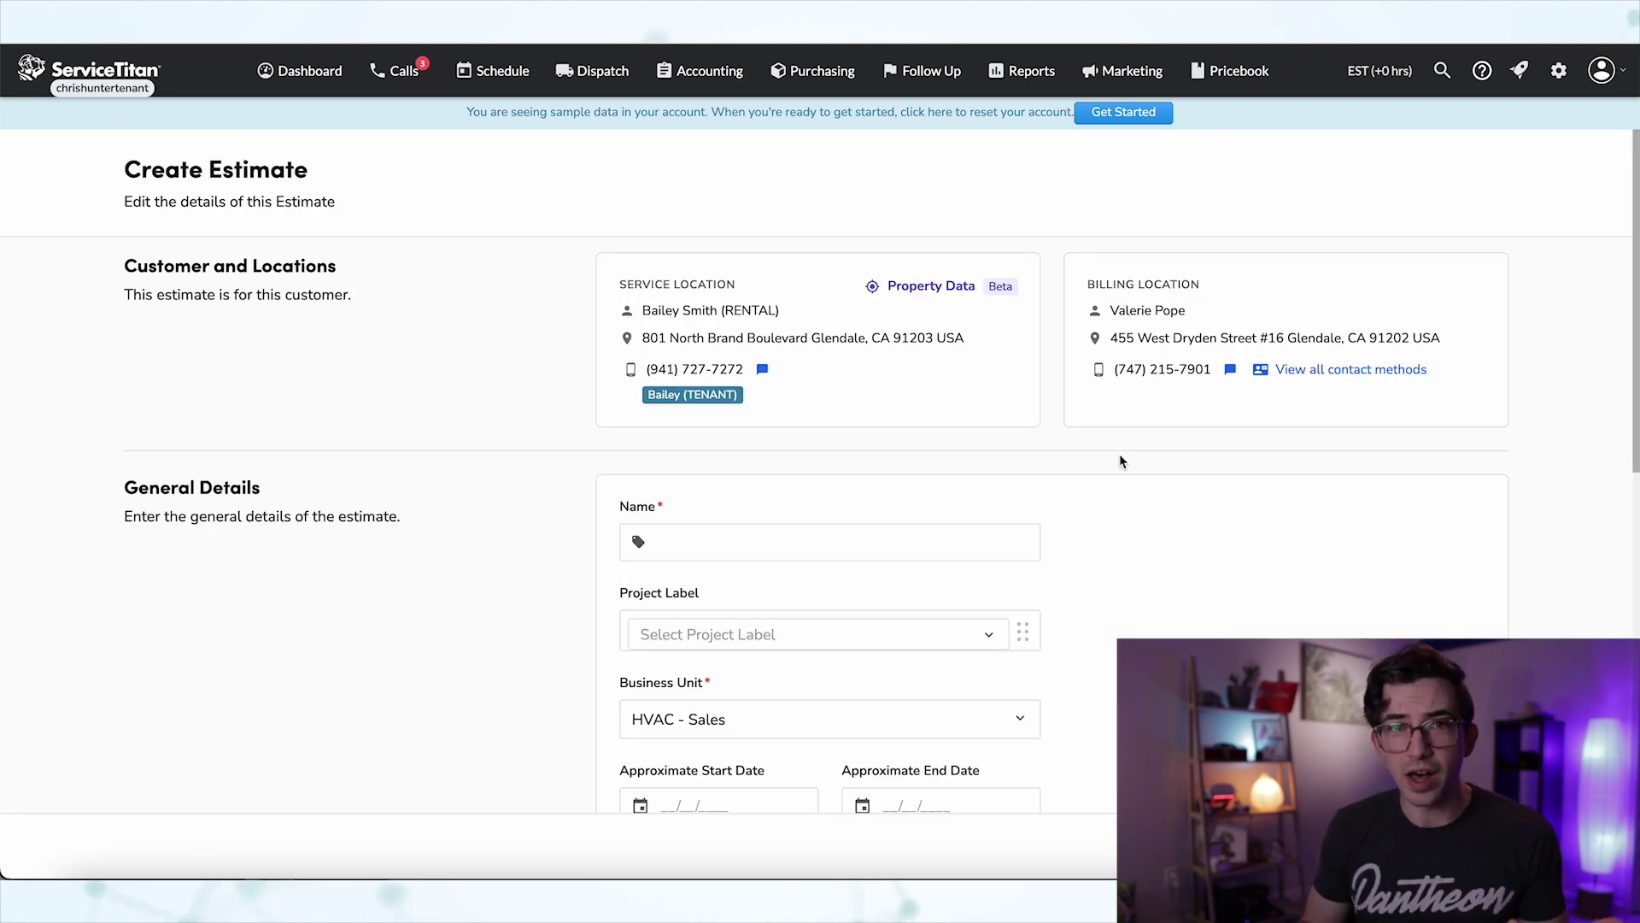
Name the estimate 'CSP Demo Est' and apply the HVAC Install Rule rate sheet.
{"action": "left_click", "coordinate": [929, 537]}
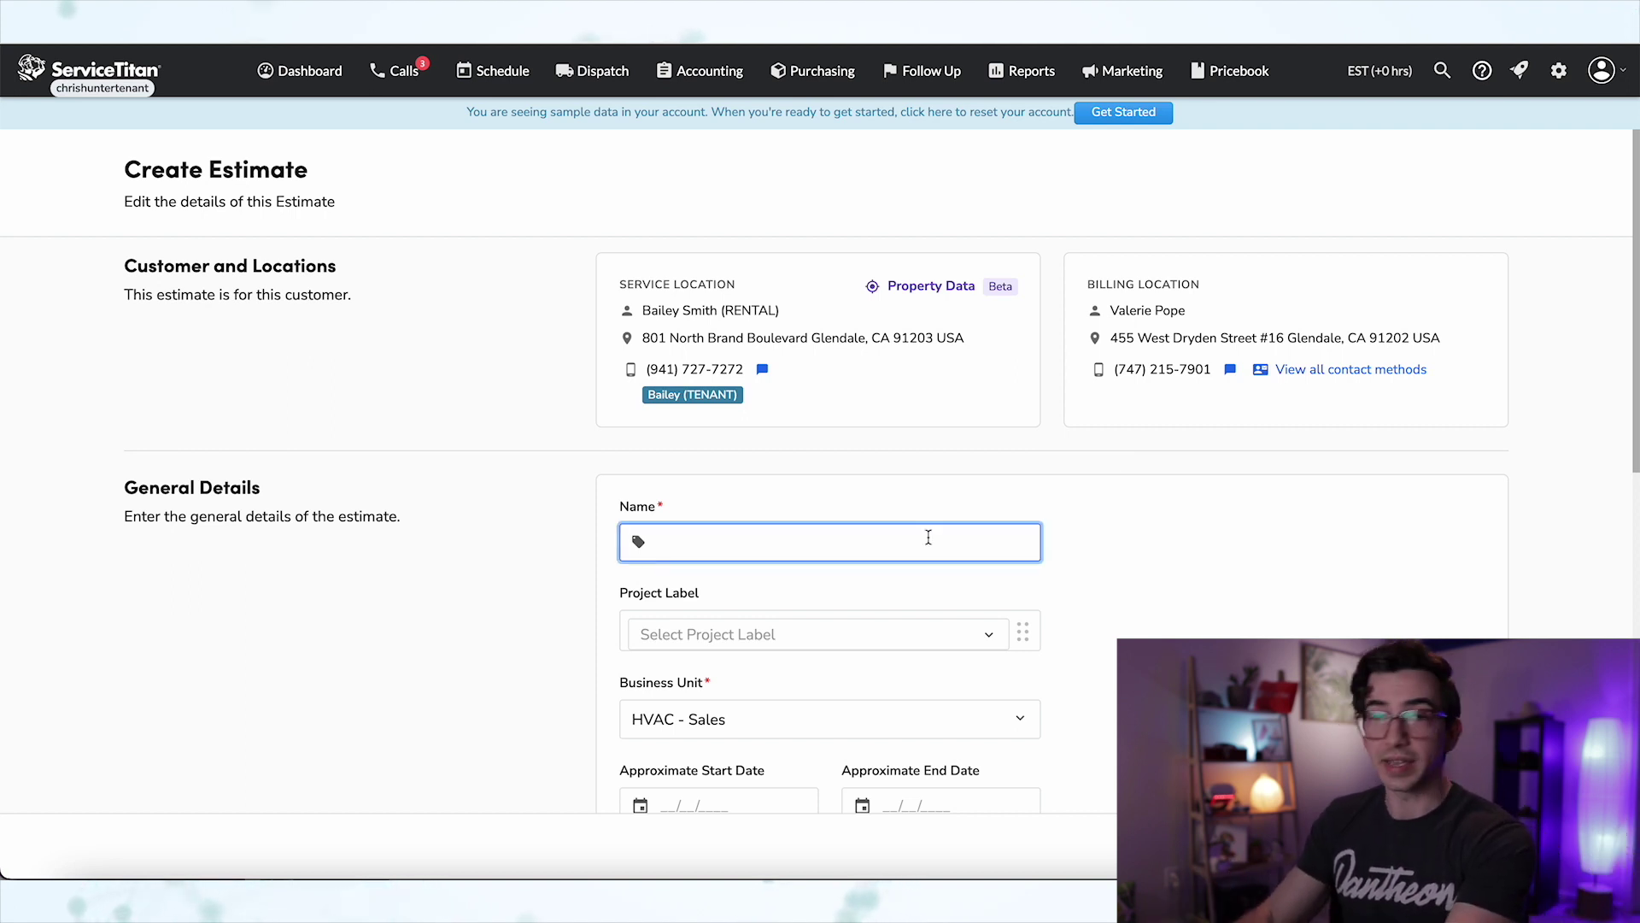
{"action": "type", "text": "CSP Demo Est"}
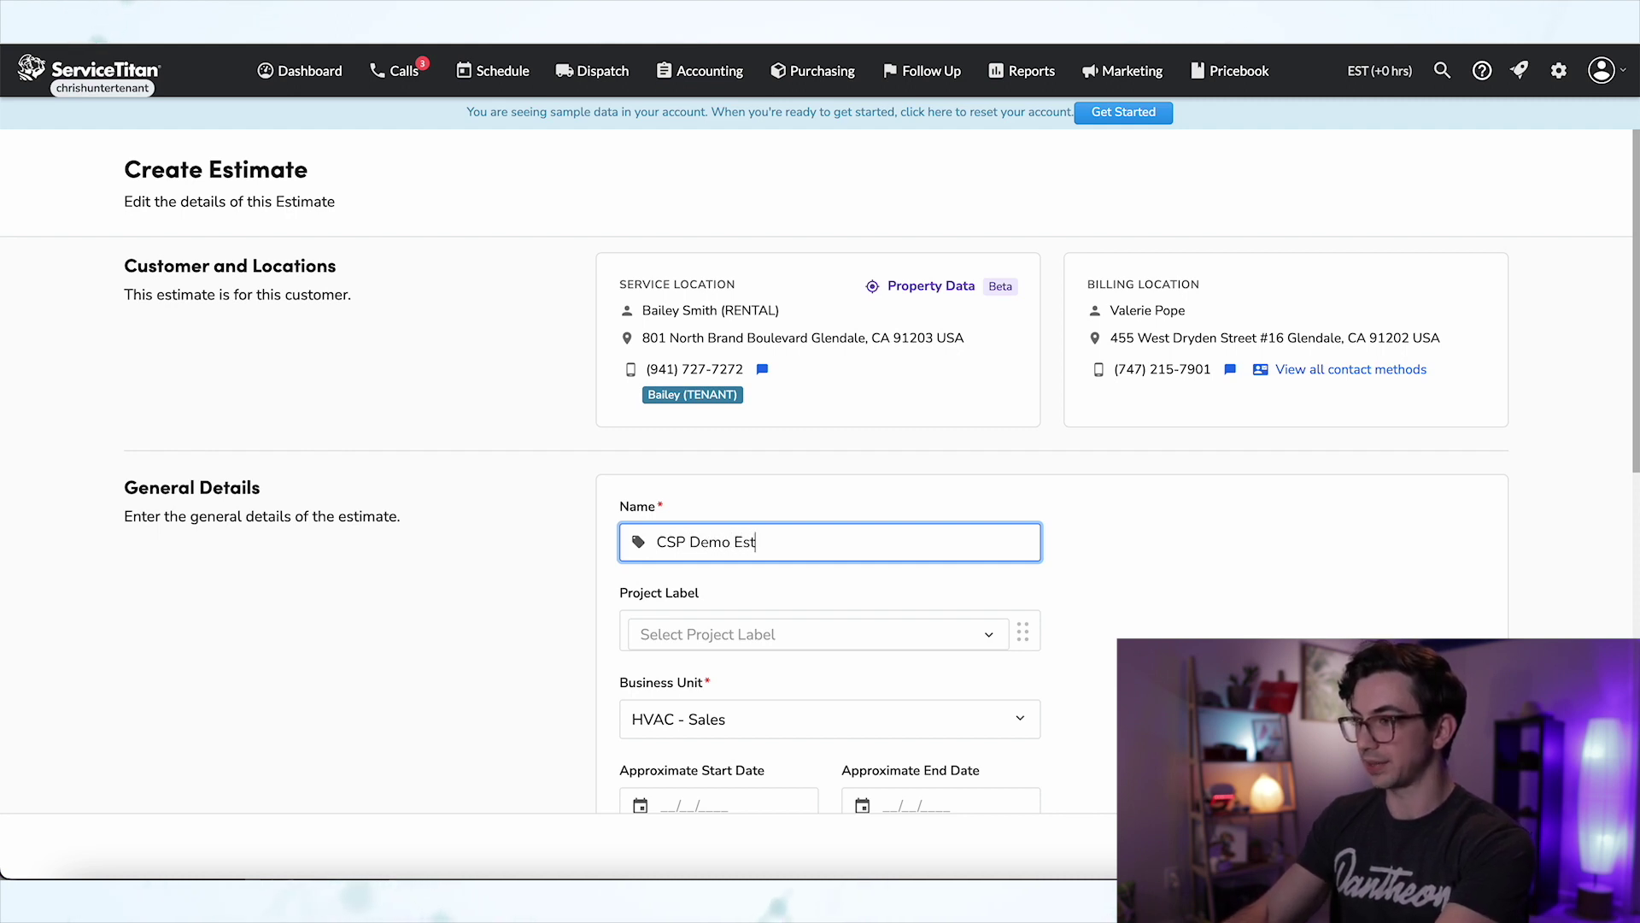
{"action": "scroll", "coordinate": [768, 453], "scroll_direction": "down", "scroll_amount": 7}
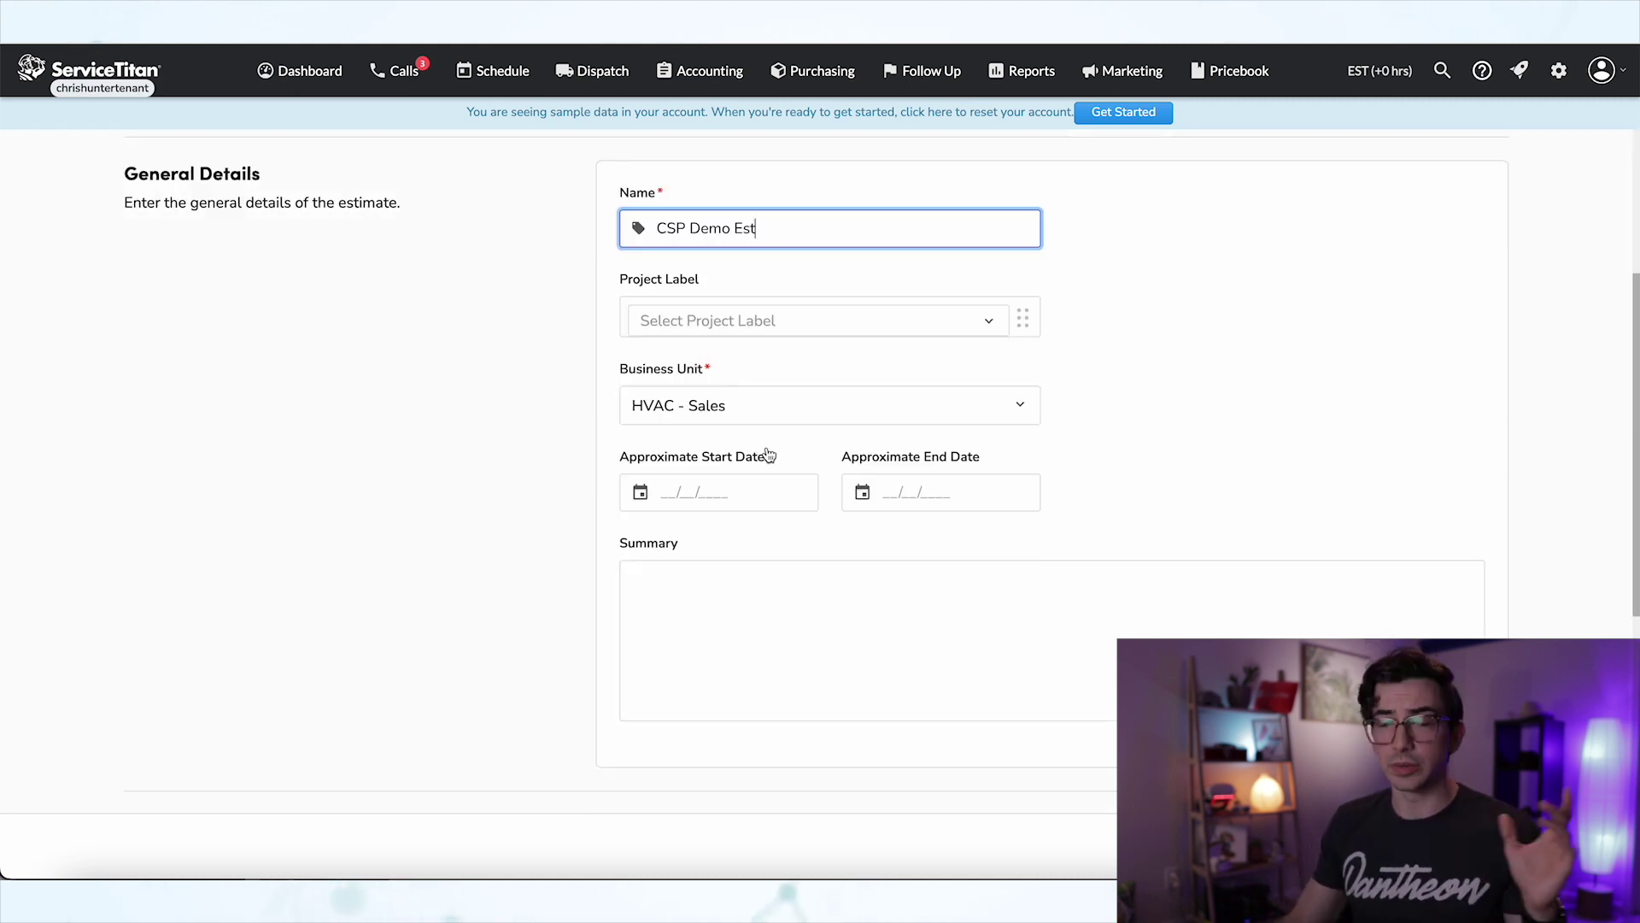
{"action": "scroll", "coordinate": [773, 469], "scroll_direction": "down", "scroll_amount": 1}
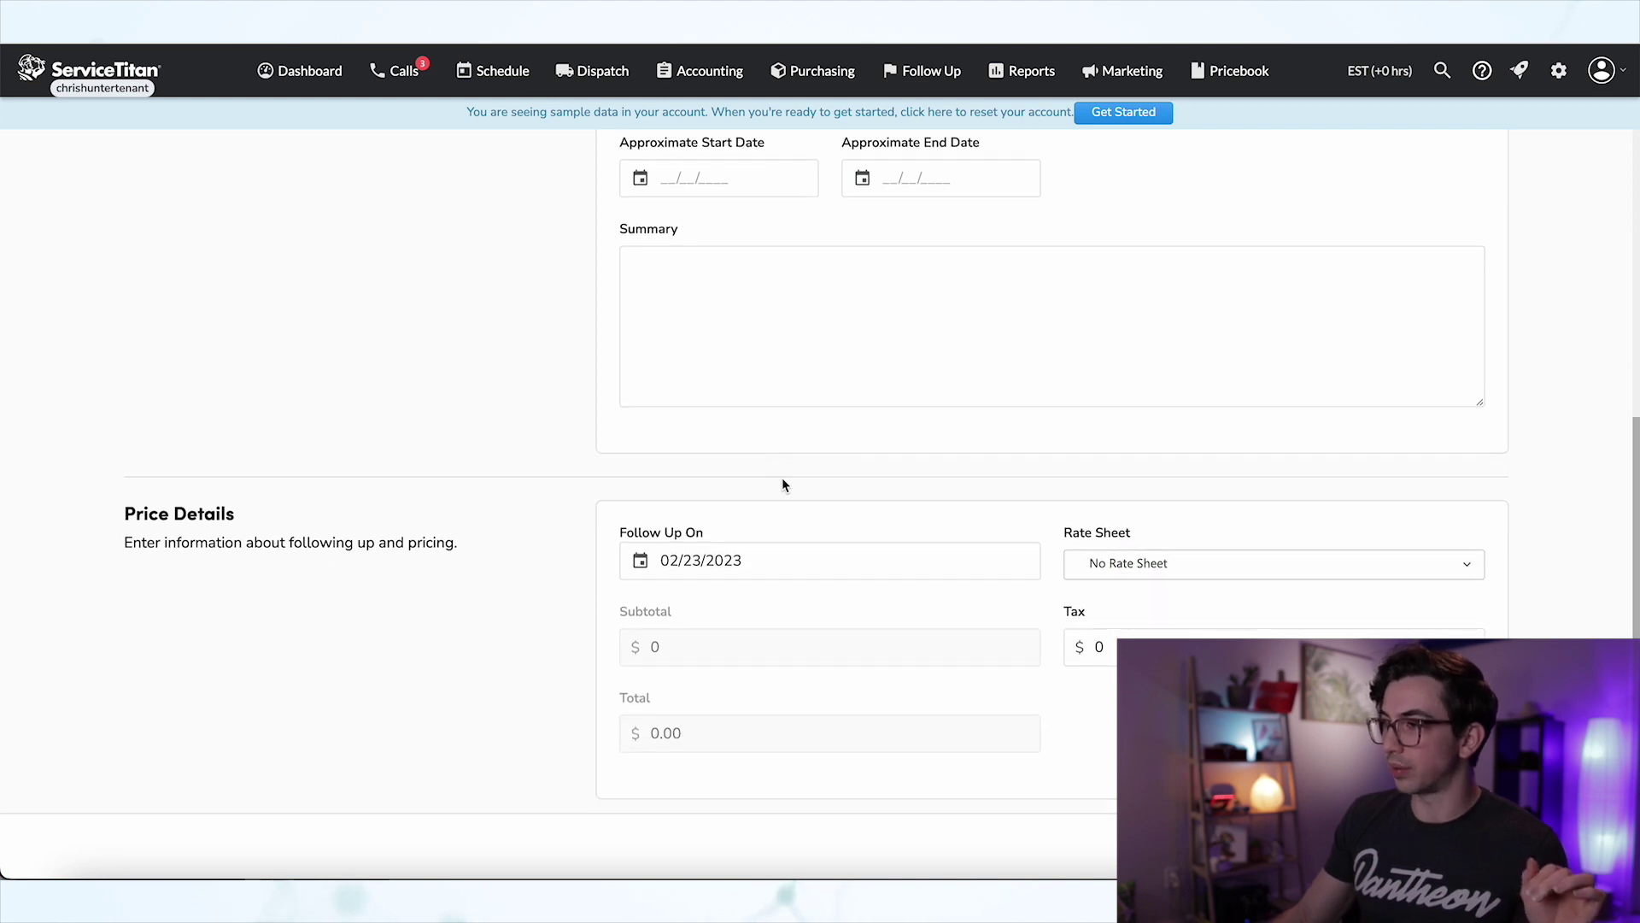
{"action": "left_click", "coordinate": [1223, 568]}
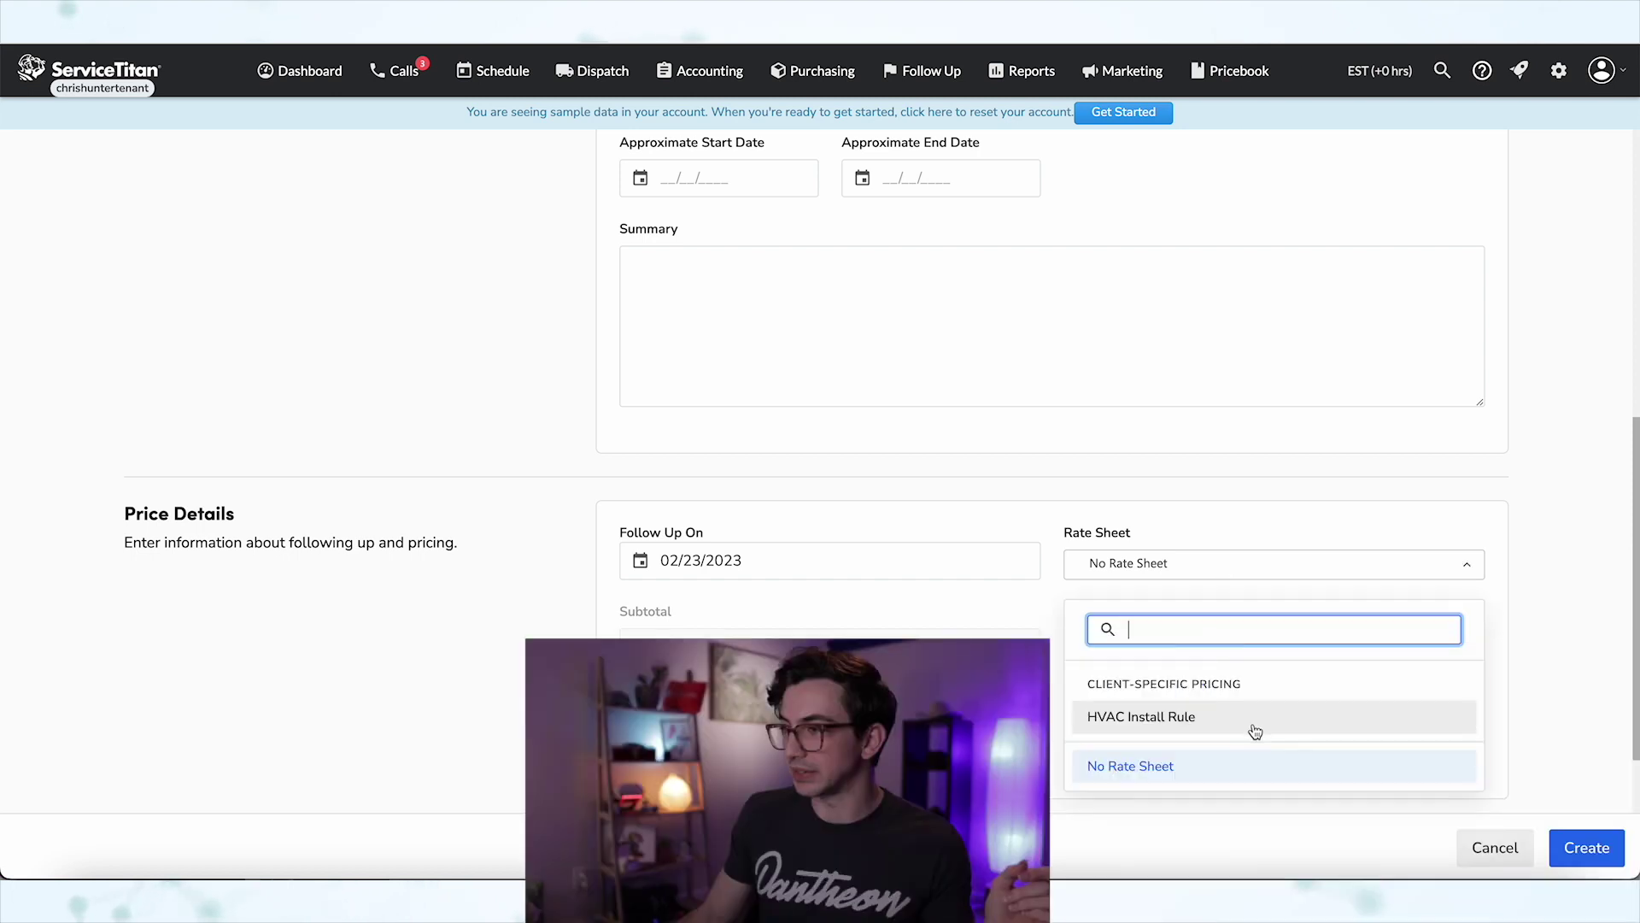
{"action": "left_click", "coordinate": [1196, 728]}
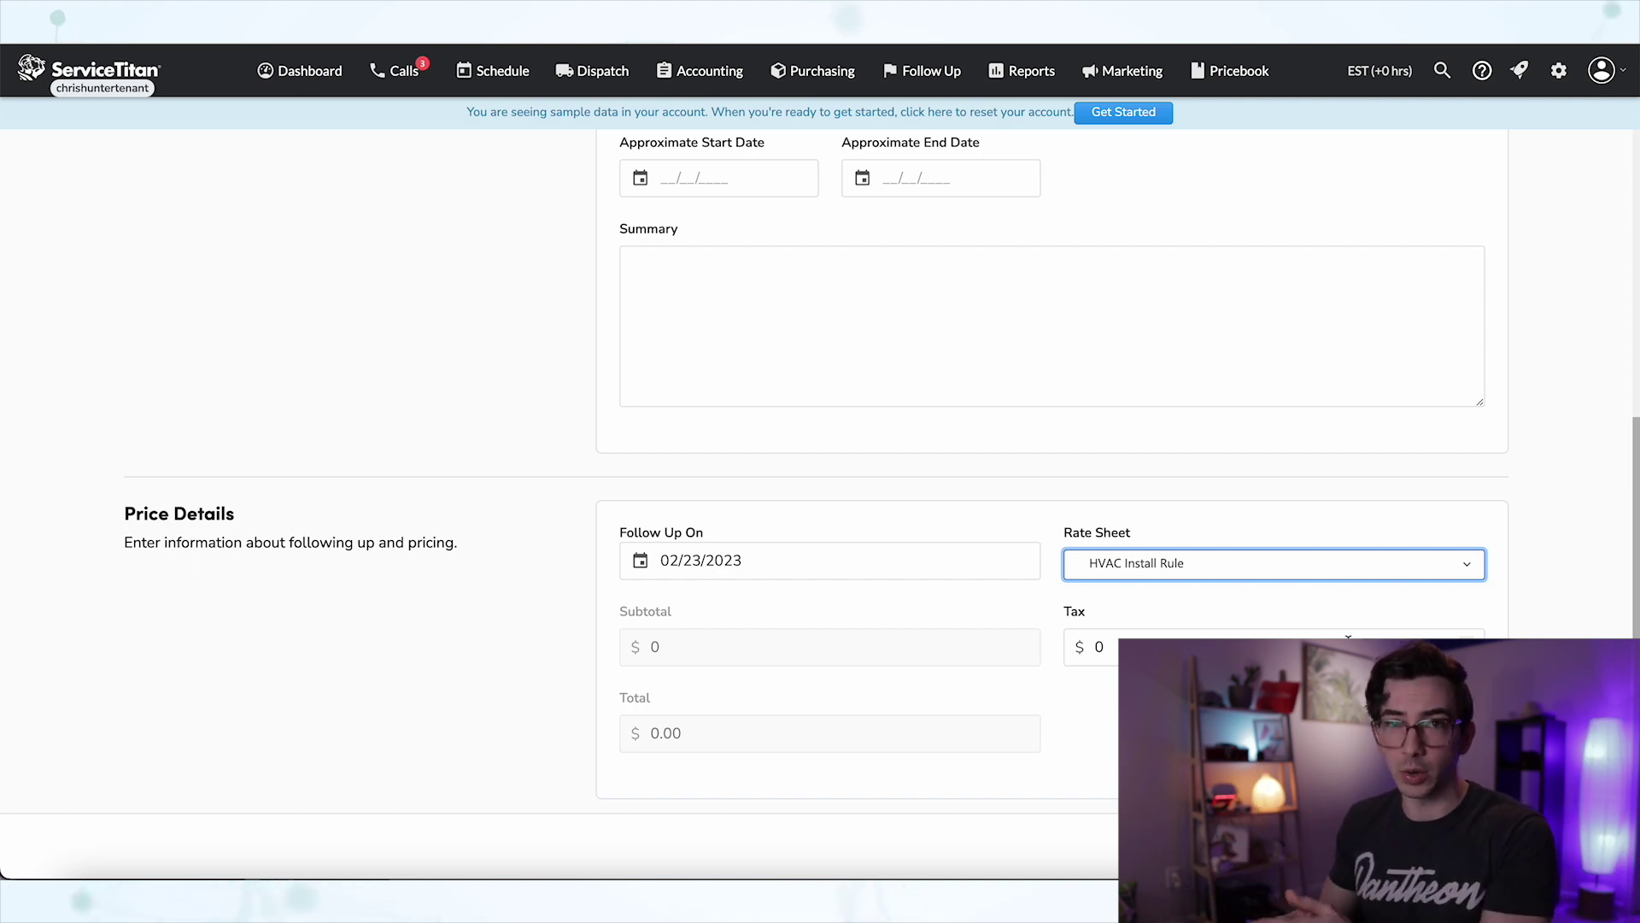
{"action": "scroll", "coordinate": [1348, 637], "scroll_direction": "down", "scroll_amount": 3}
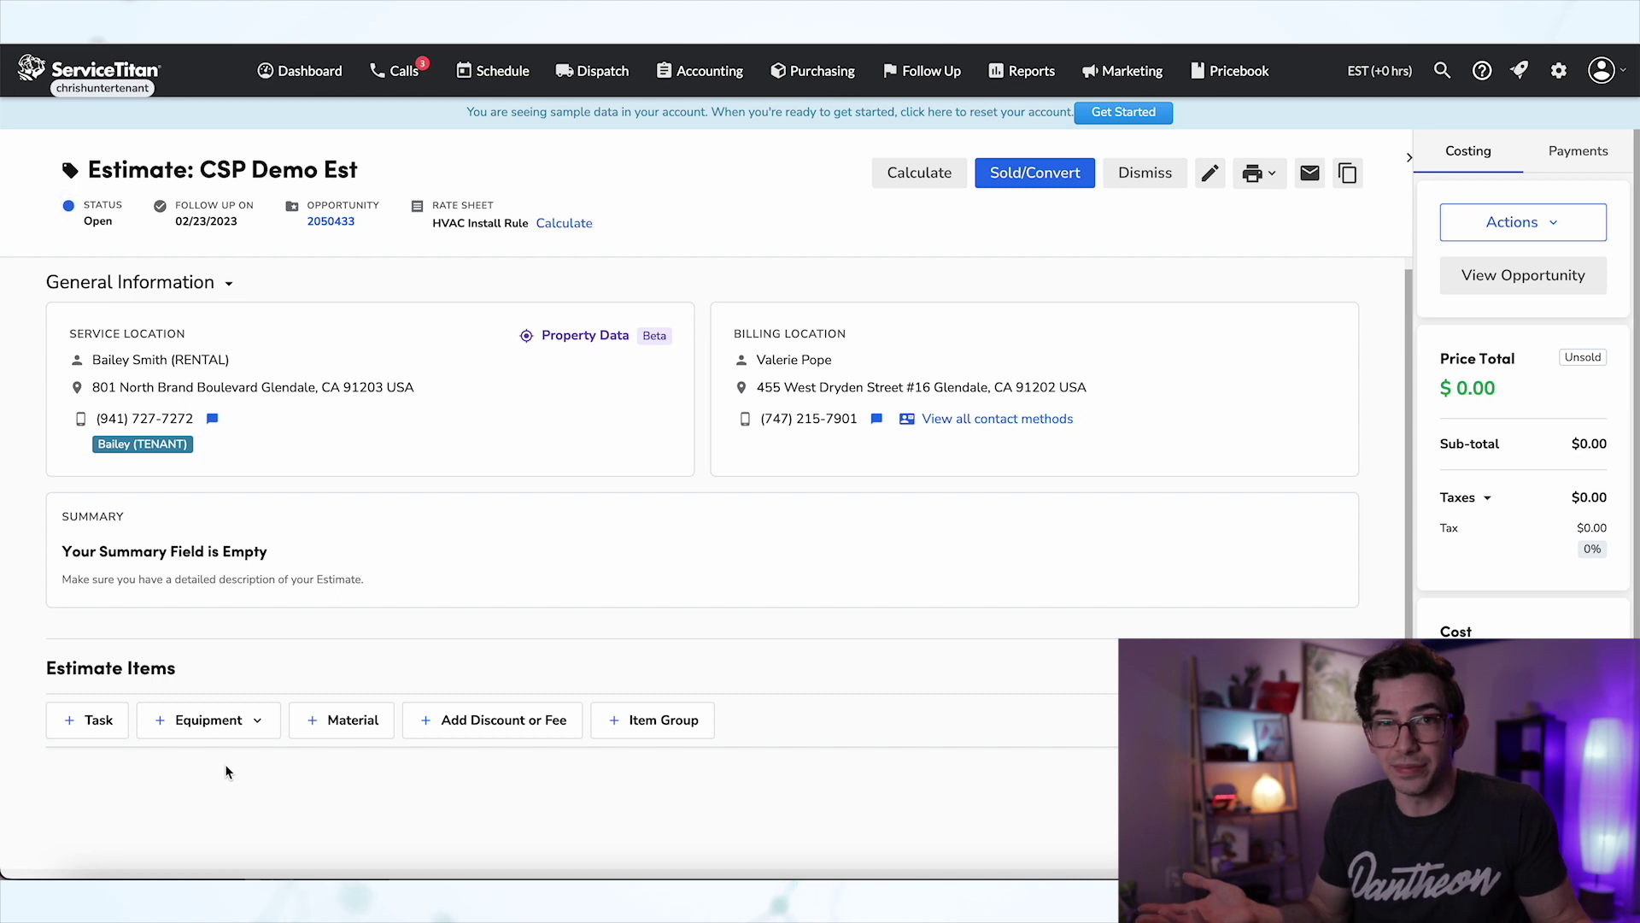
Add a Custom Material line named Mitsubishi Mini Split with a 2849 unit cost.
{"action": "left_click", "coordinate": [351, 738]}
{"action": "type", "text": "cmat"}
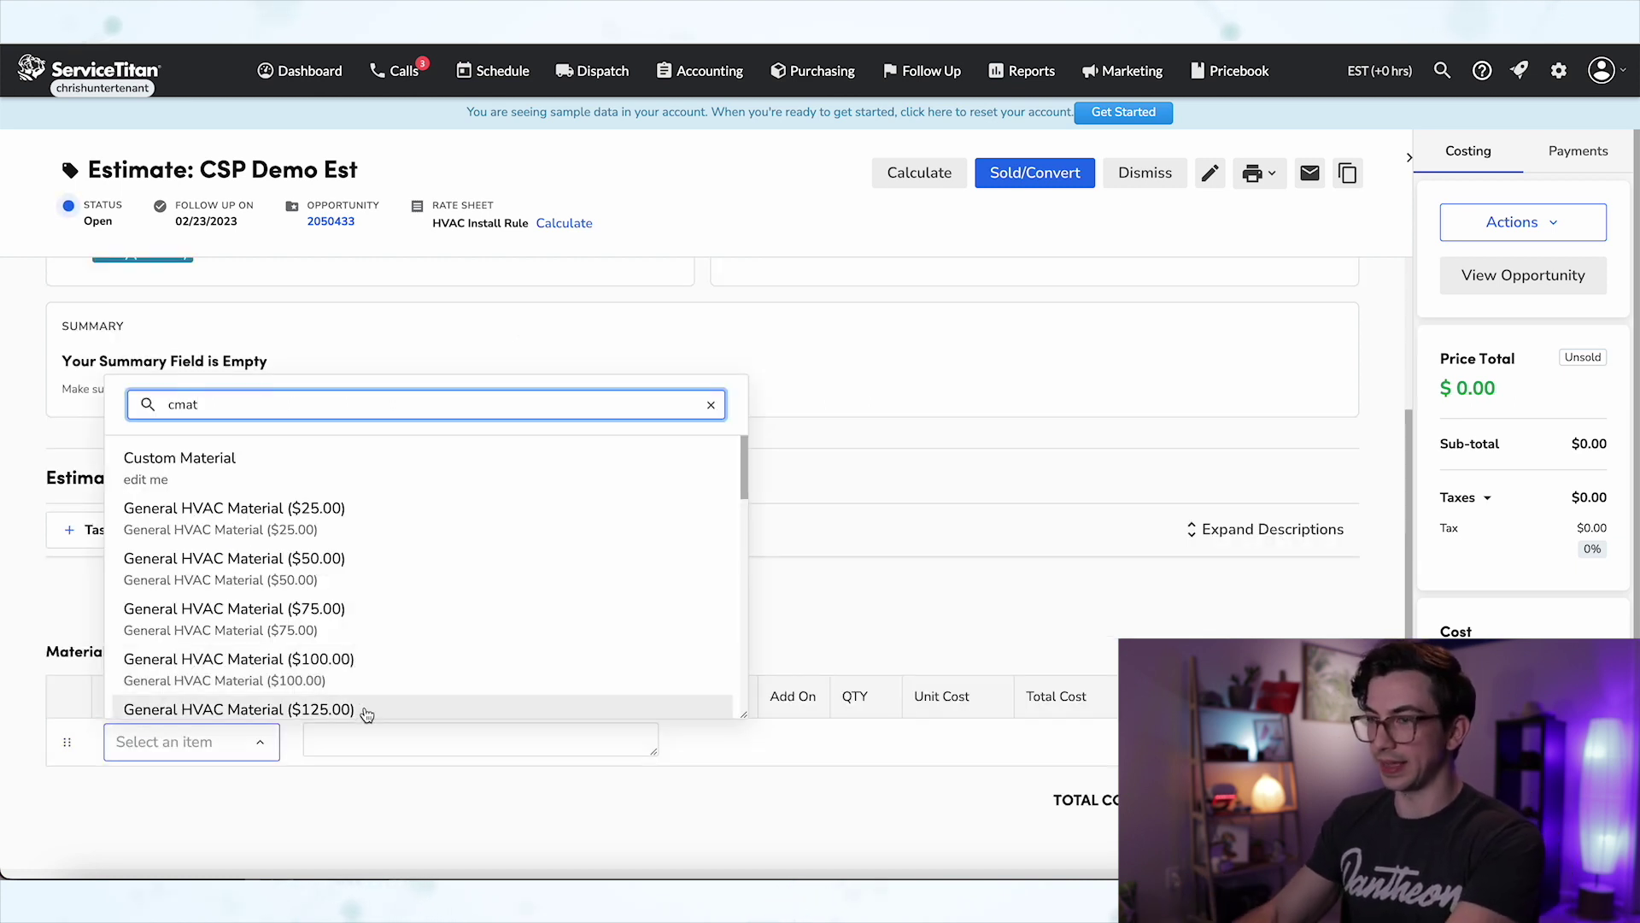
{"action": "key", "text": "Down"}
{"action": "key", "text": "Return"}
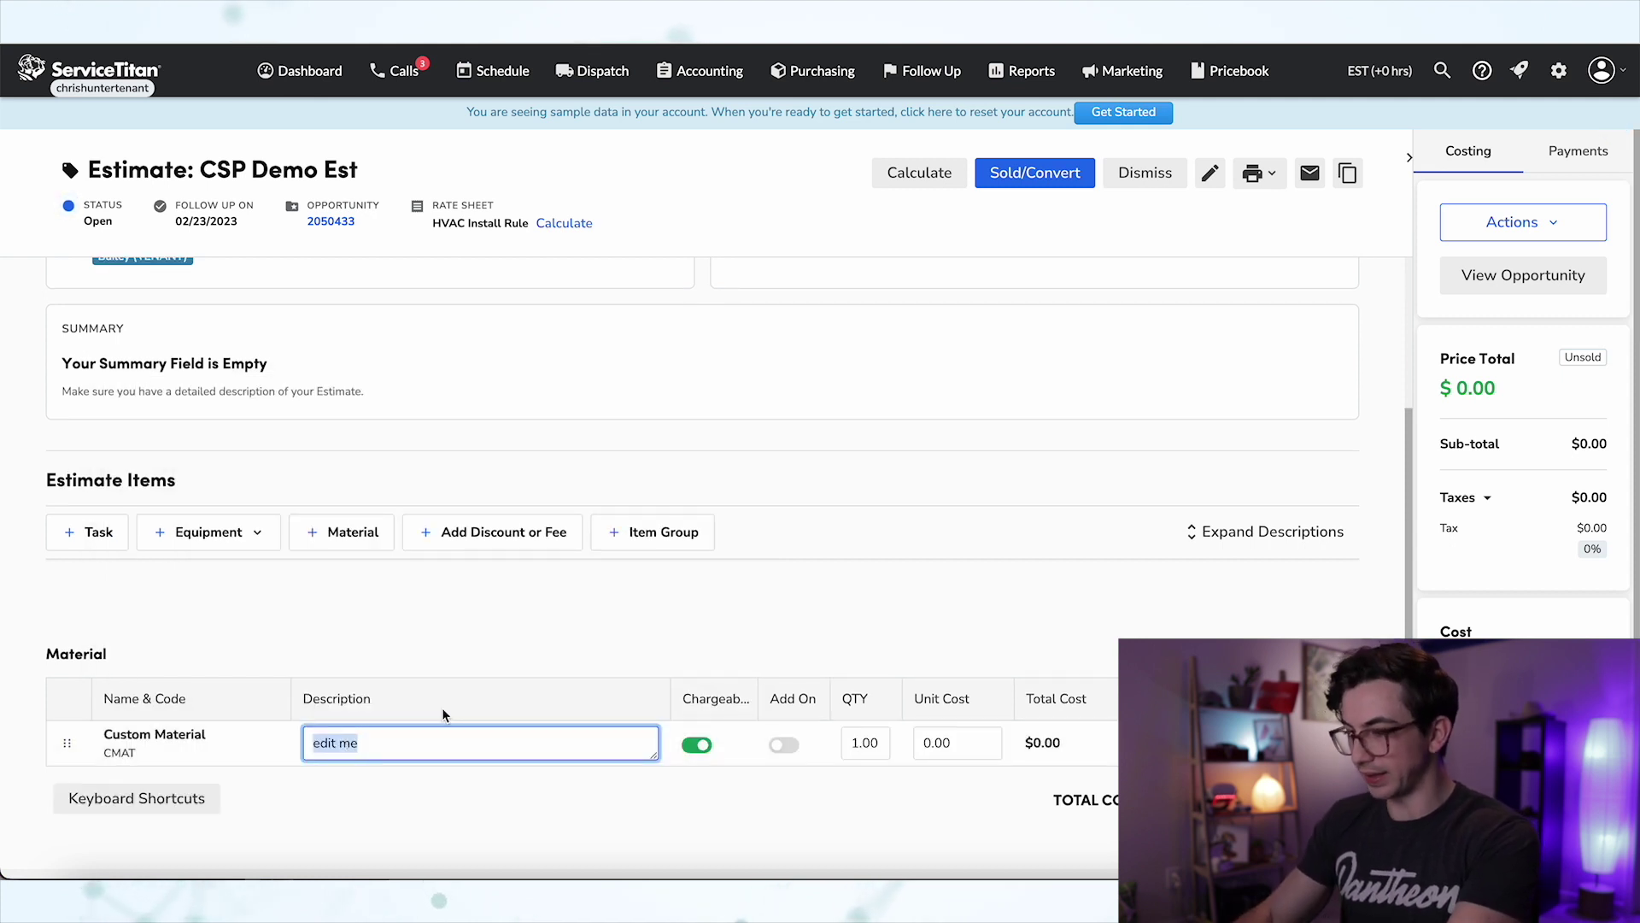
{"action": "type", "text": "Mitsubishi Mini Split"}
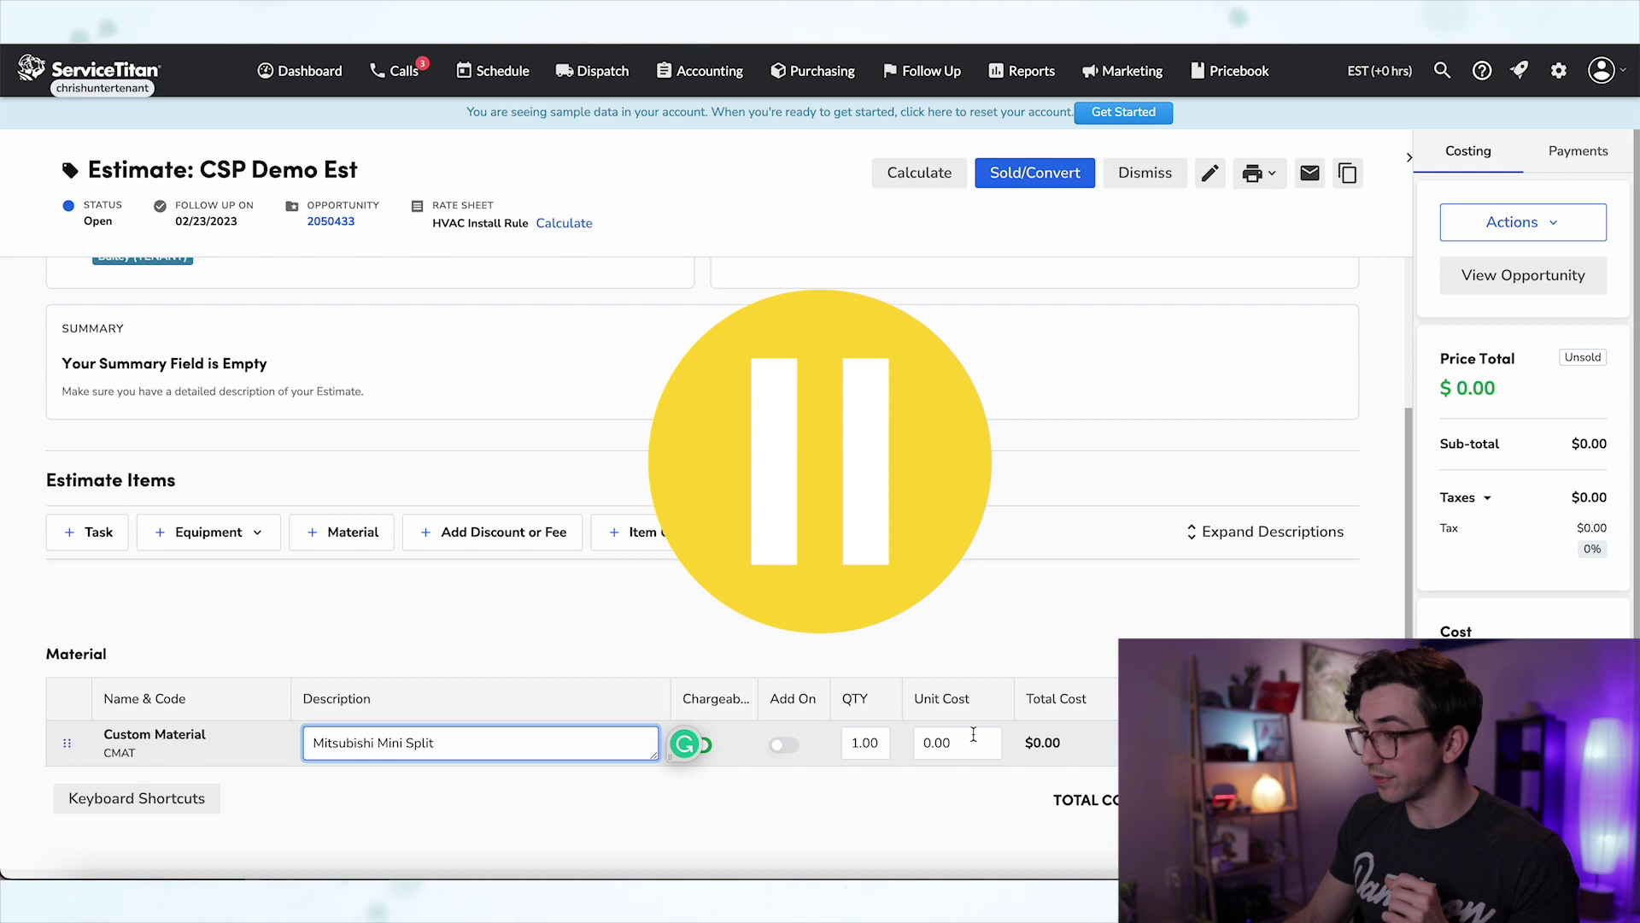
{"action": "left_click", "coordinate": [973, 734]}
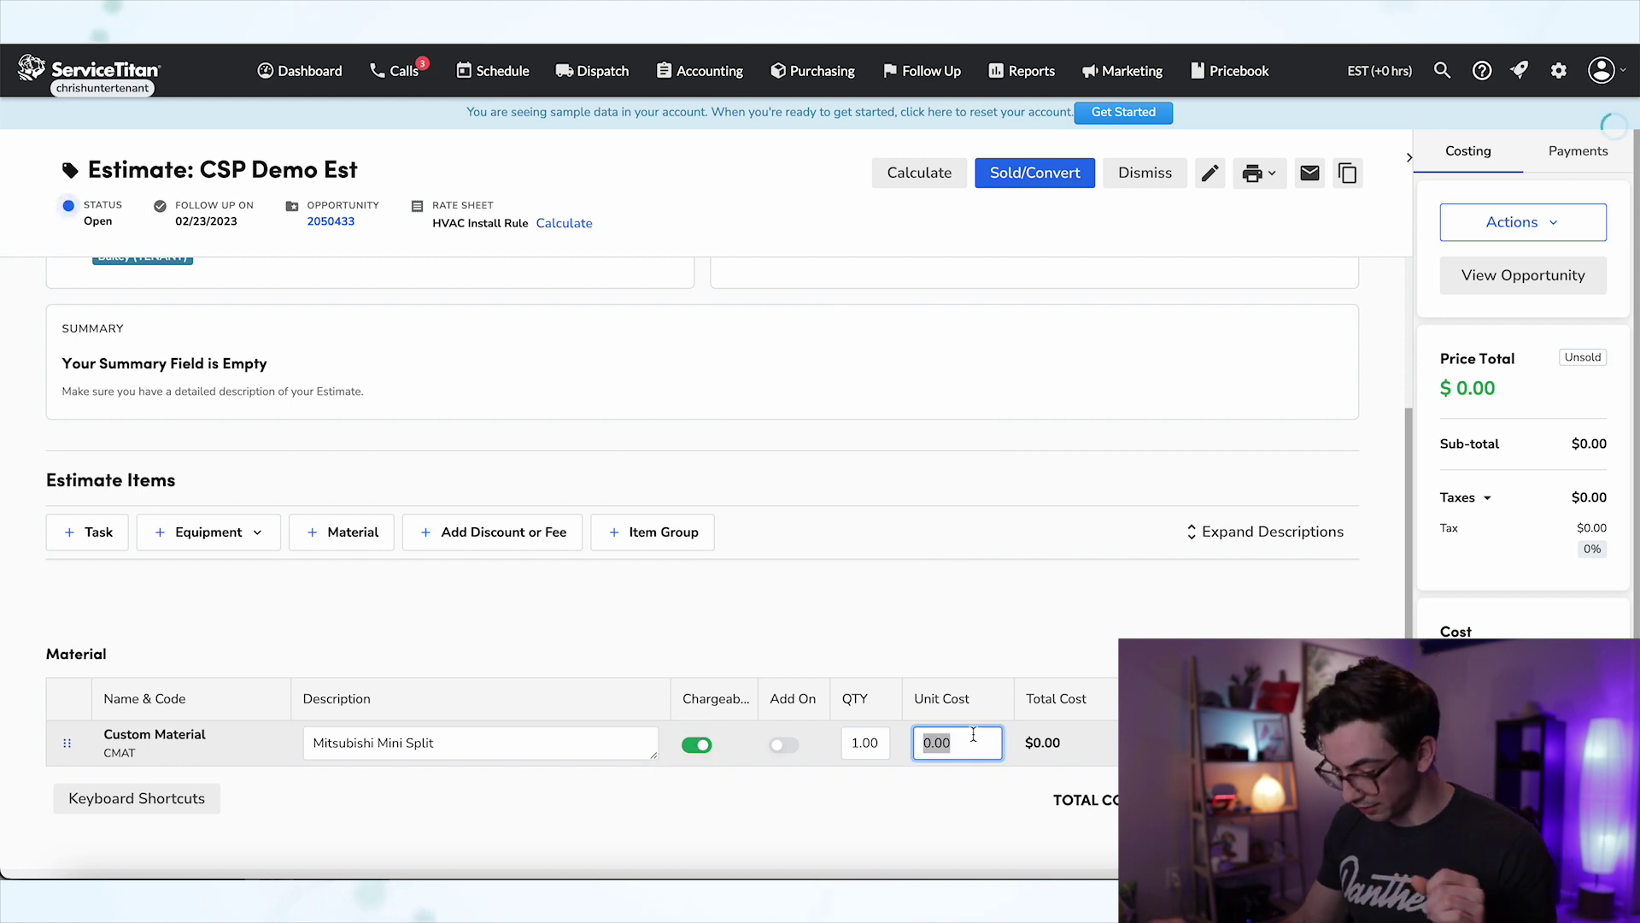
{"action": "type", "text": "2849"}
{"action": "left_click", "coordinate": [1282, 787]}
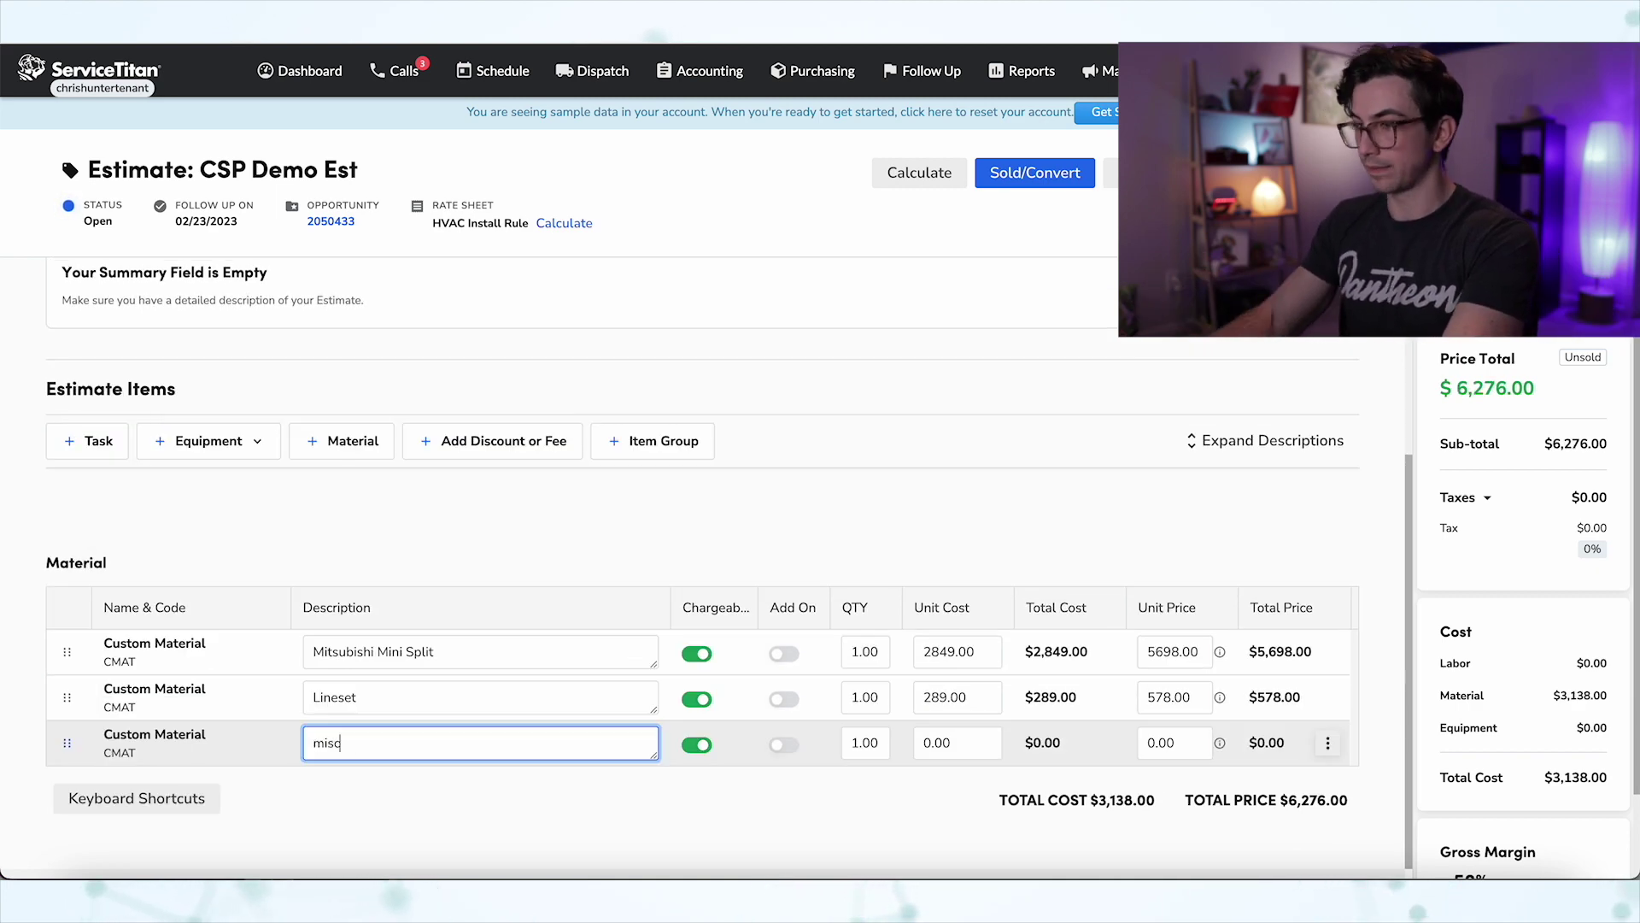
Enter the Misc Hardware line's 723.75 unit cost and review the material lines.
{"action": "left_click", "coordinate": [978, 748]}
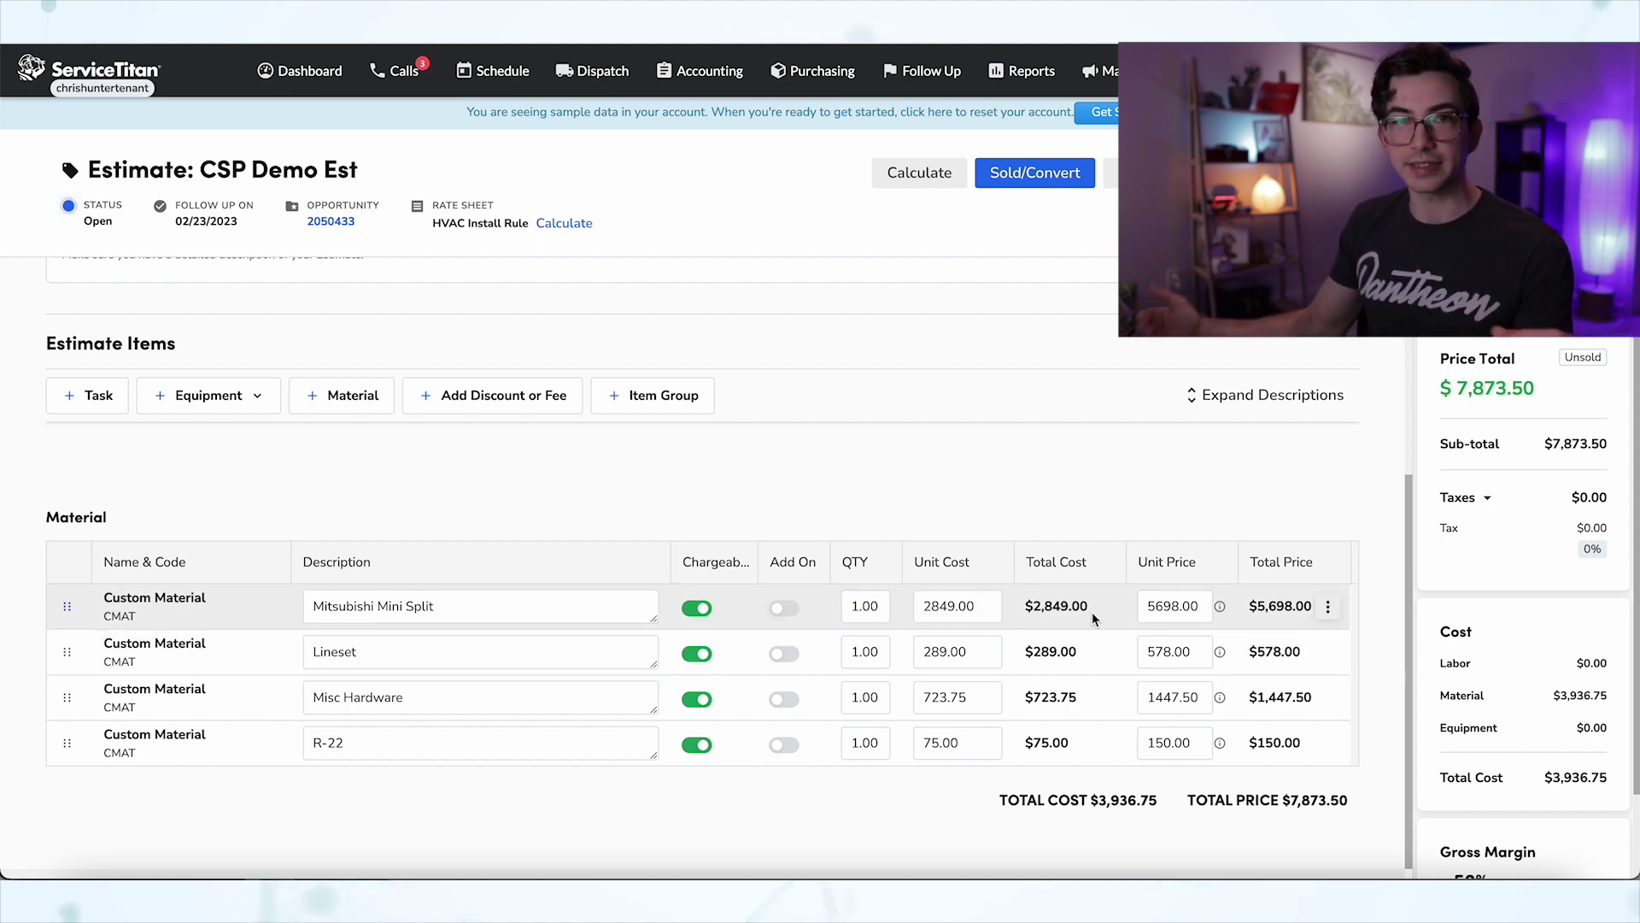
{"action": "scroll", "coordinate": [1565, 727], "scroll_direction": "down", "scroll_amount": 1}
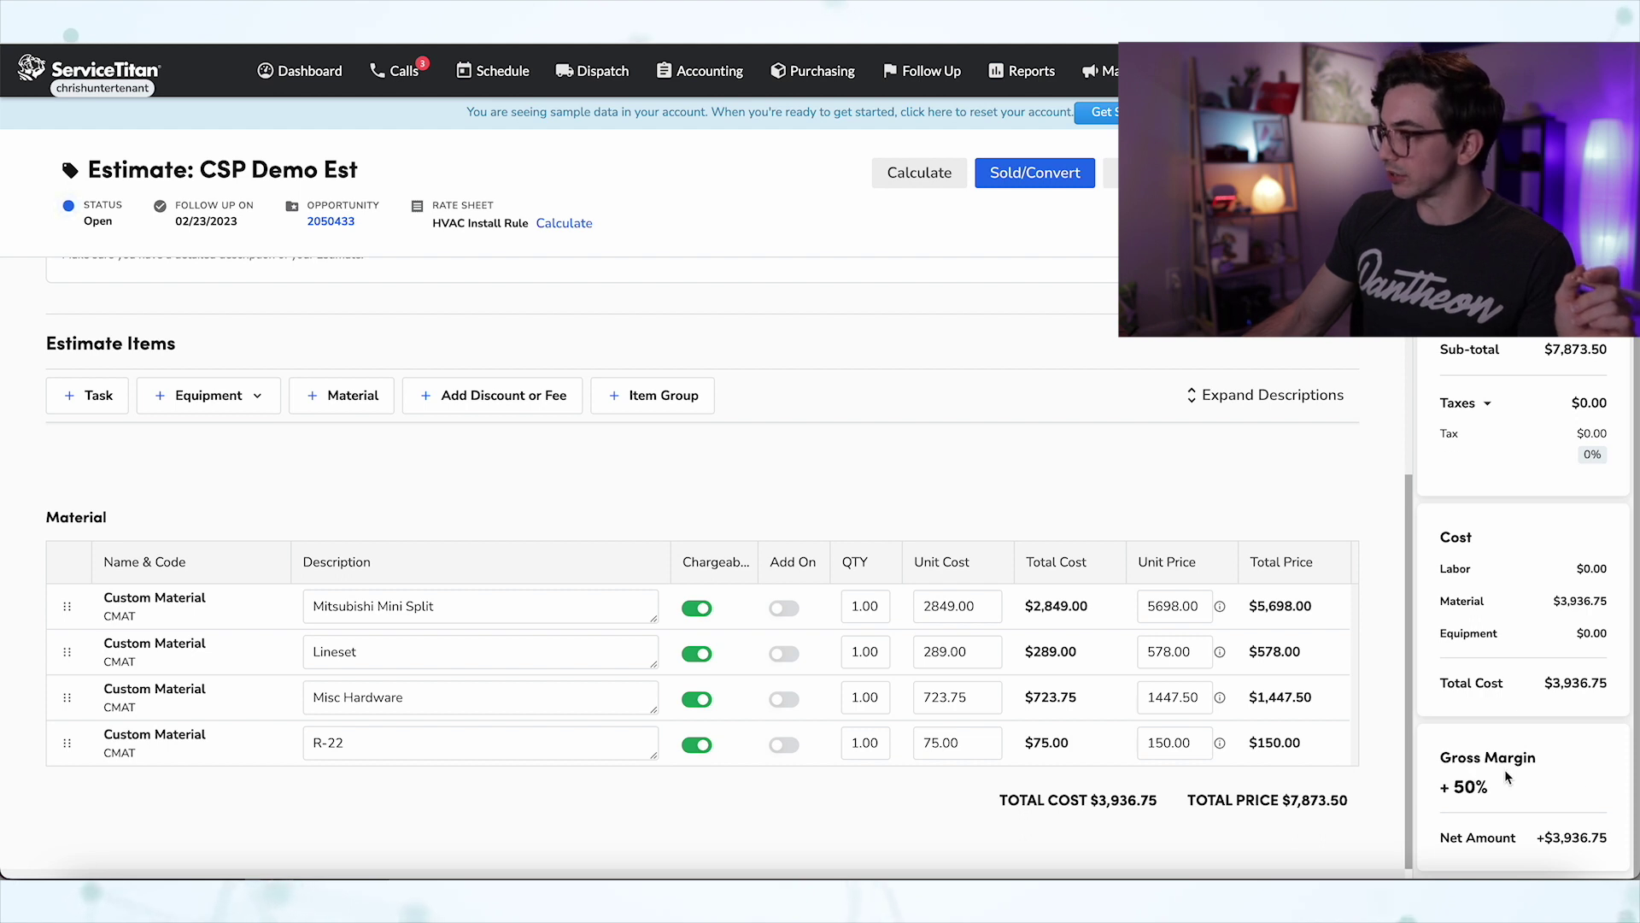
{"action": "scroll", "coordinate": [1507, 776], "scroll_direction": "up", "scroll_amount": 1}
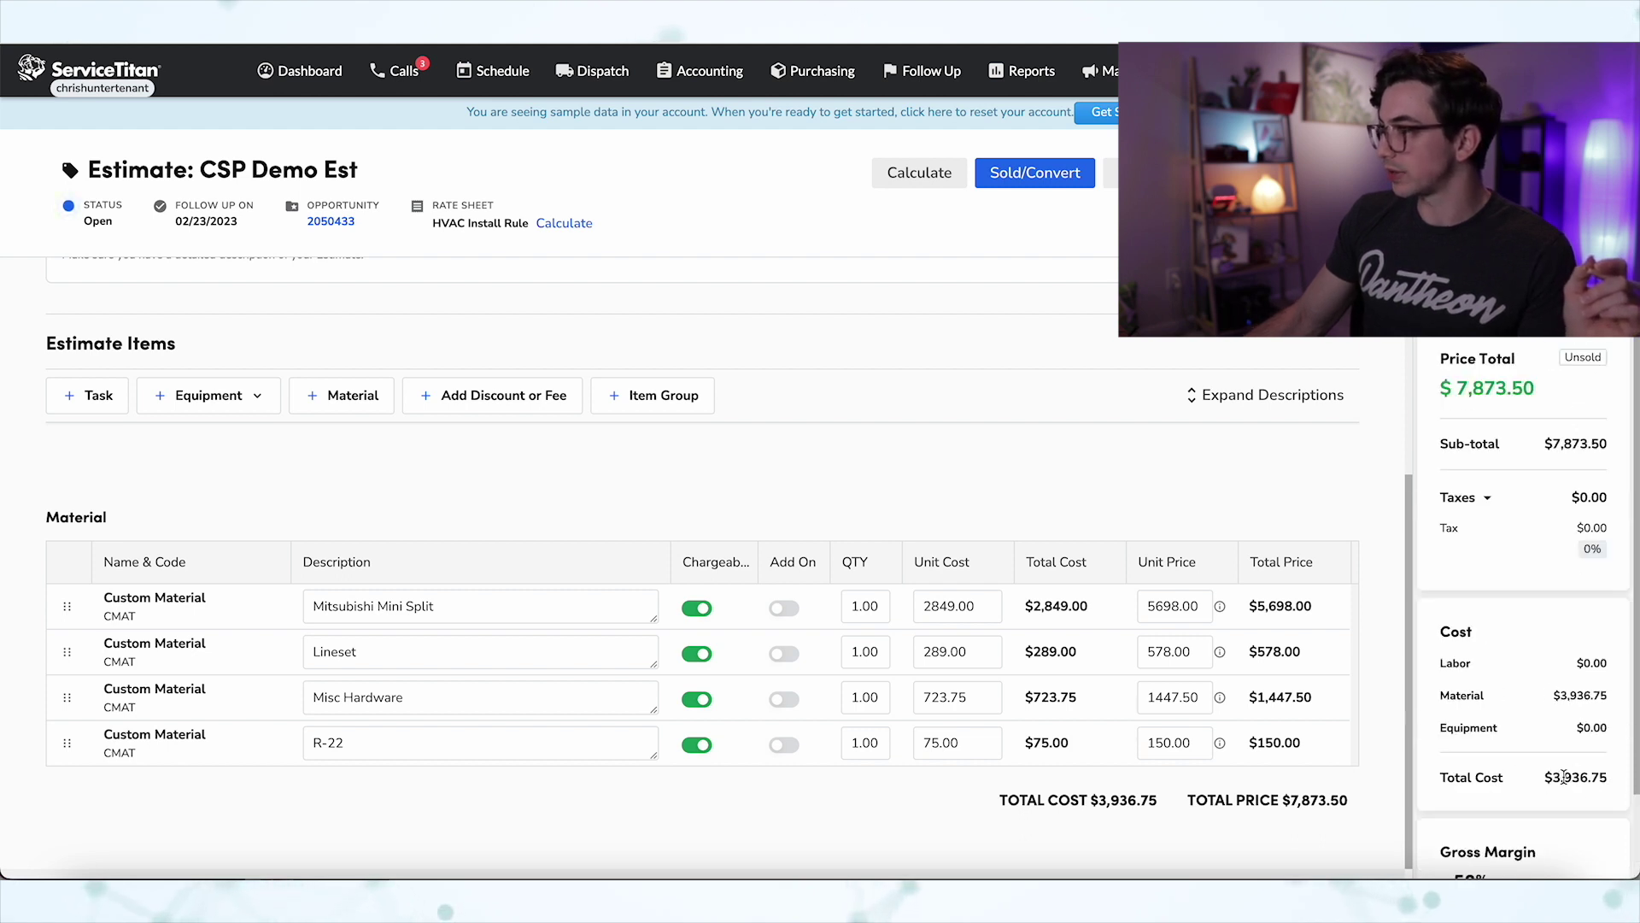
{"action": "scroll", "coordinate": [929, 499], "scroll_direction": "up", "scroll_amount": 1}
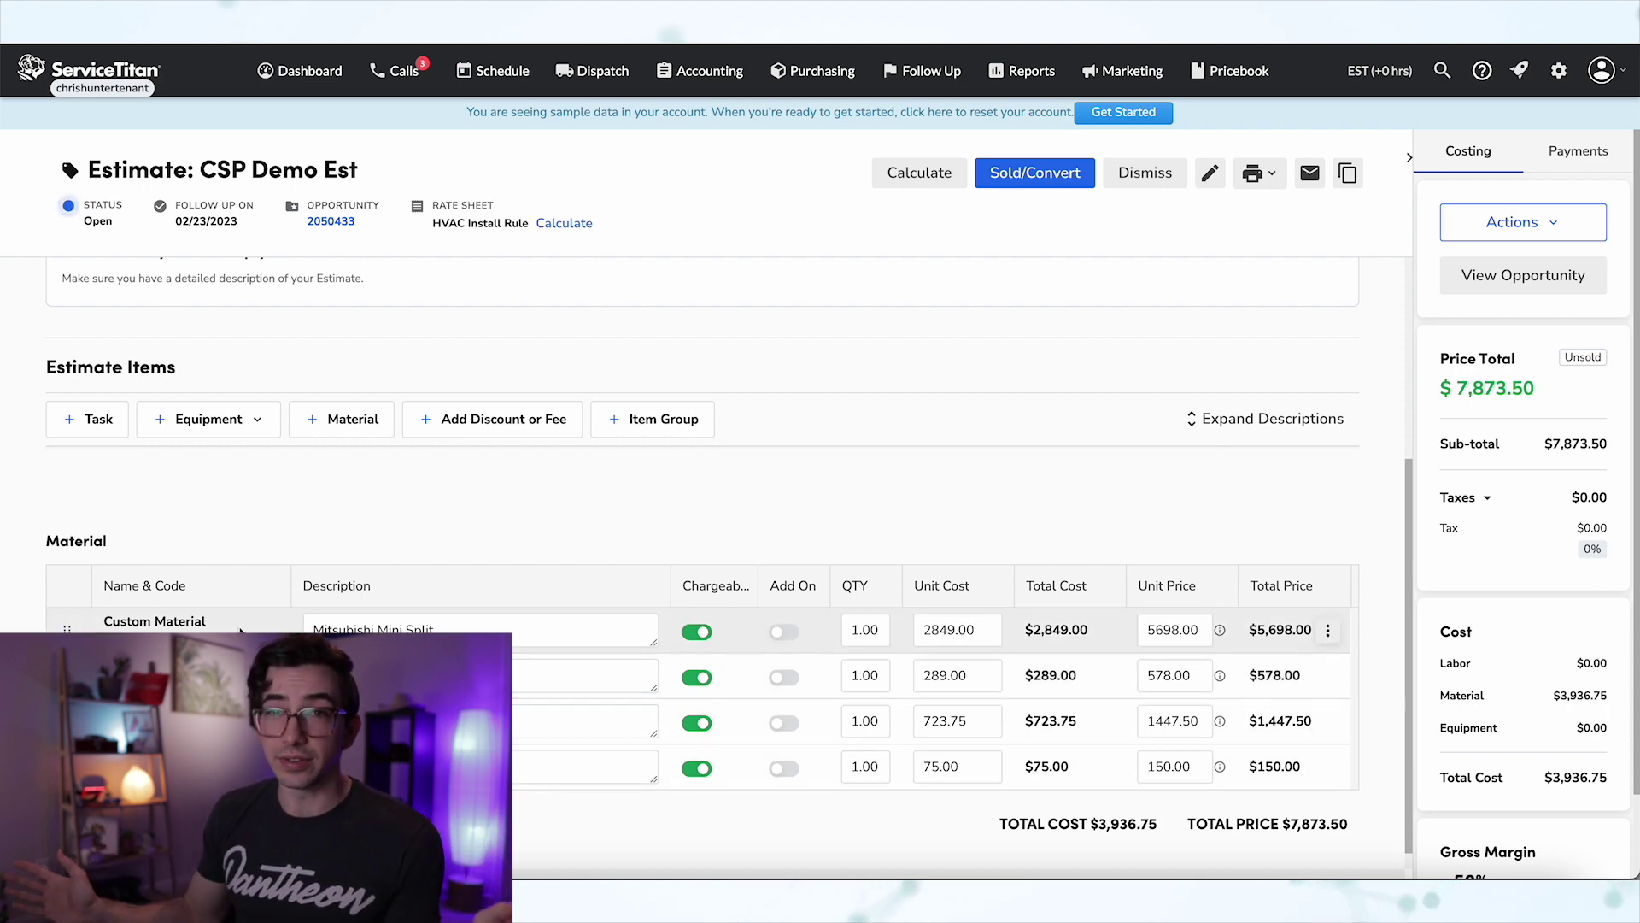
{"action": "left_click", "coordinate": [1267, 181]}
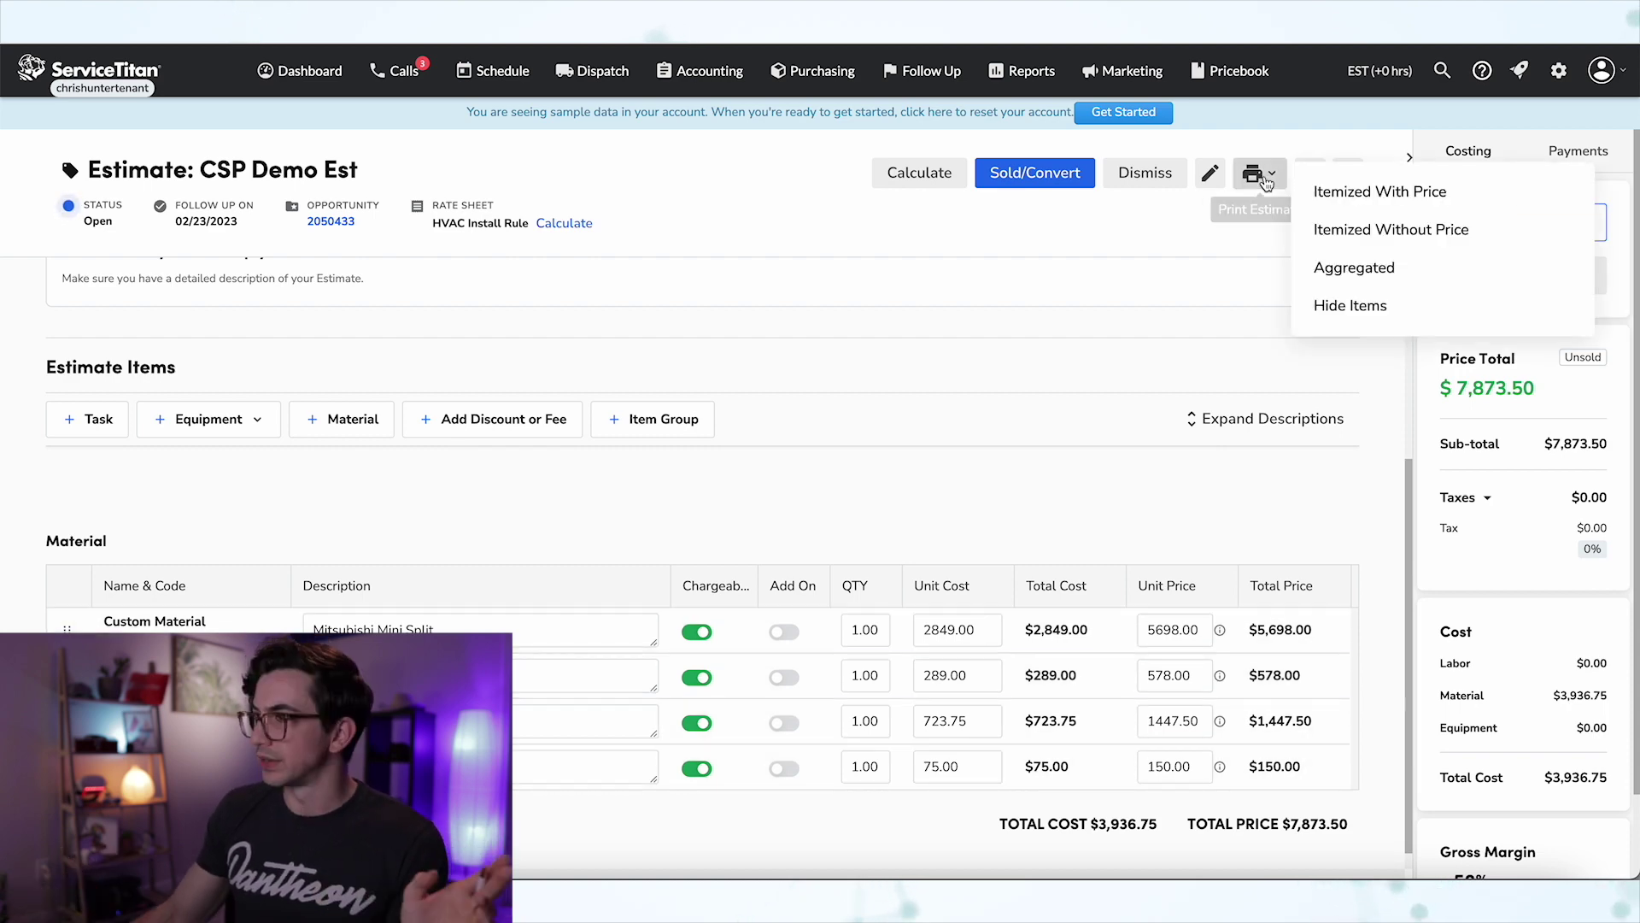
{"action": "left_click", "coordinate": [1446, 200]}
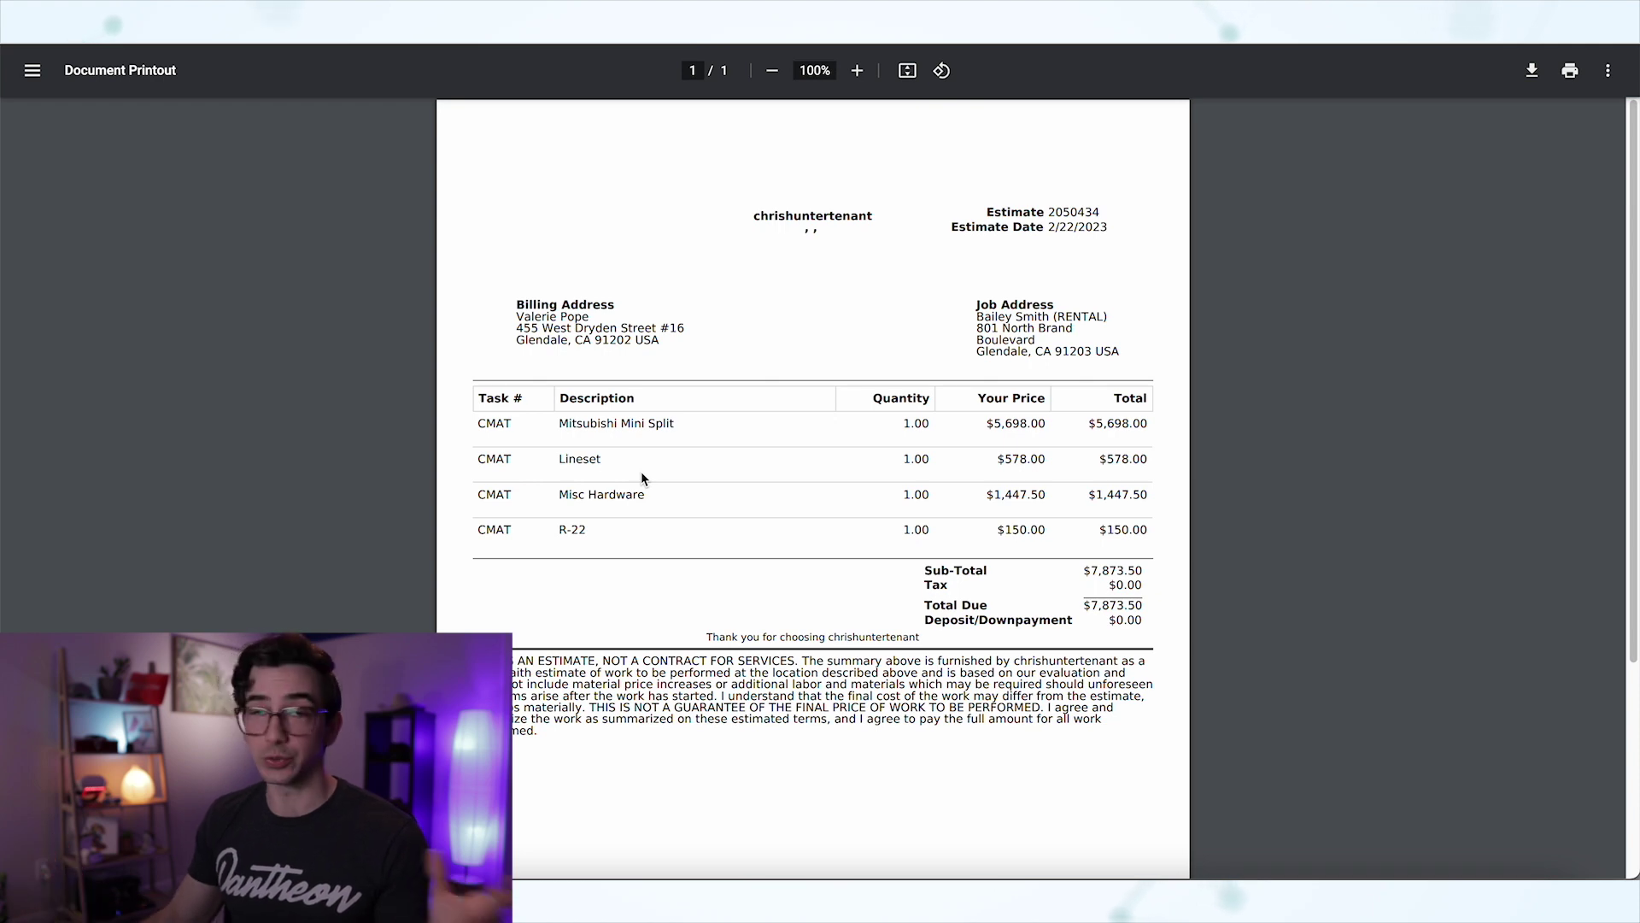
{"action": "key", "text": "ctrl+w"}
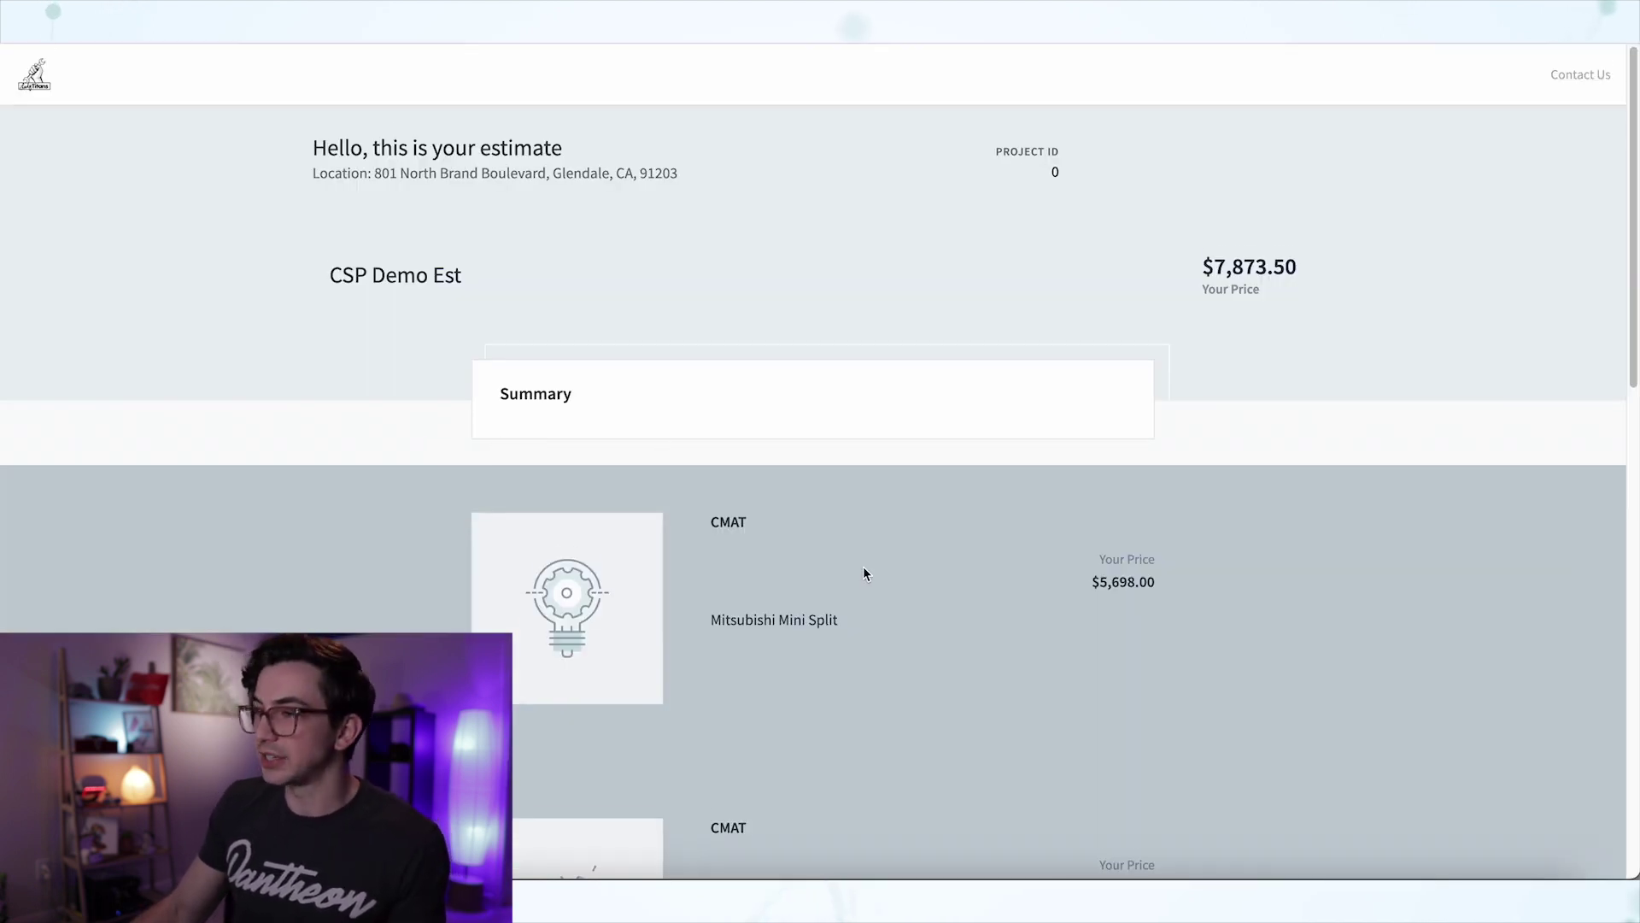
{"action": "scroll", "coordinate": [863, 567], "scroll_direction": "down", "scroll_amount": 1}
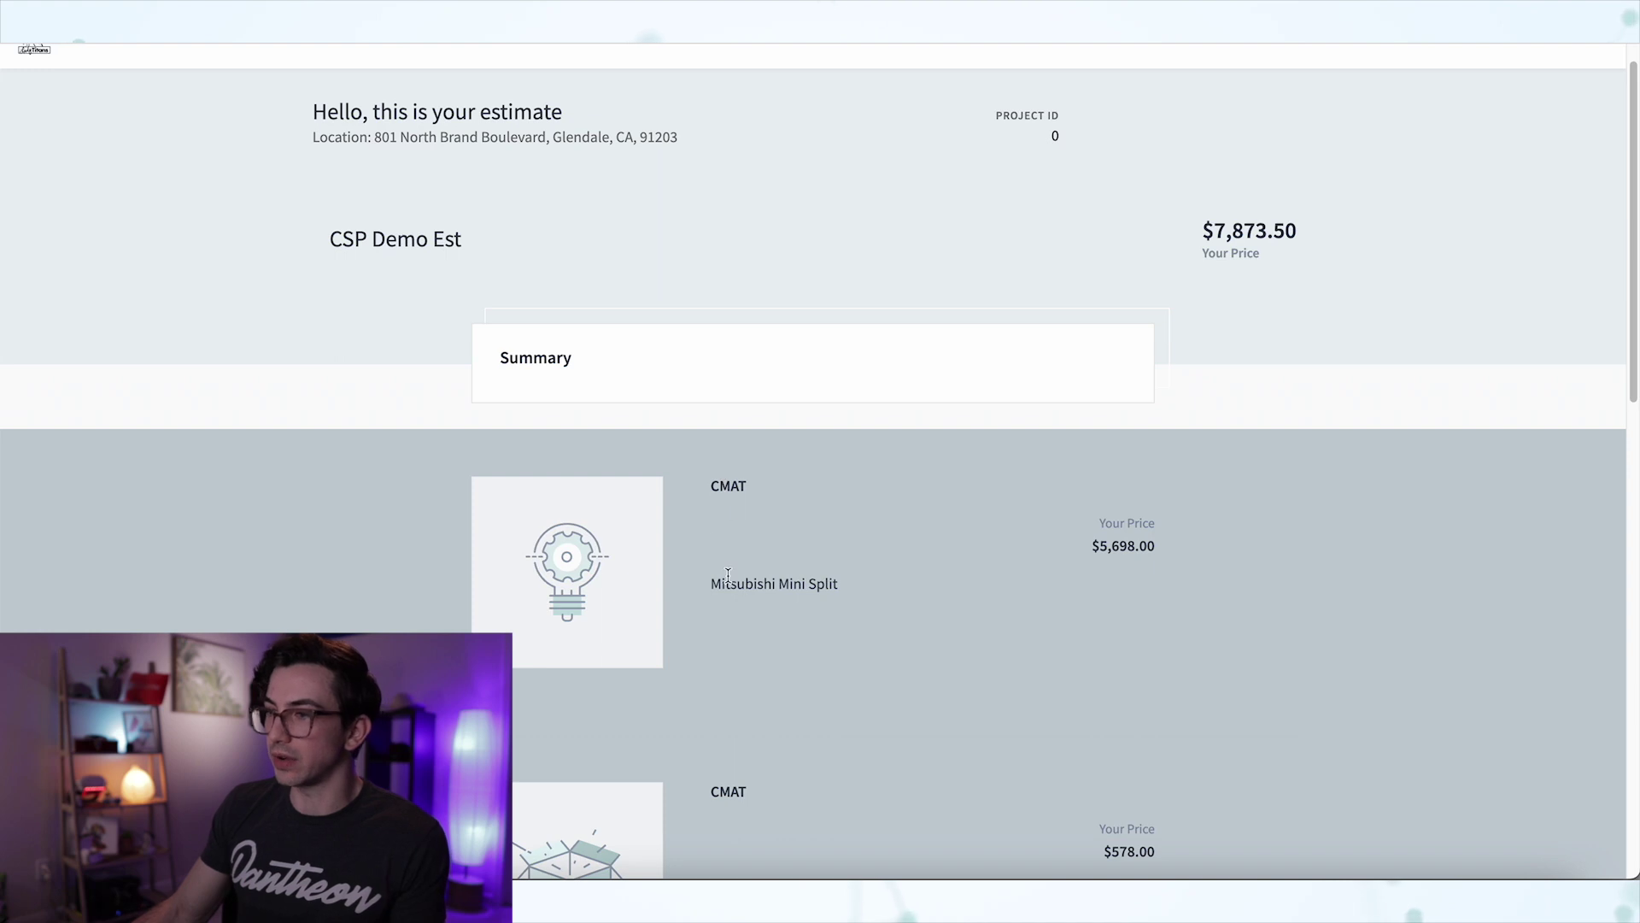
{"action": "scroll", "coordinate": [897, 585], "scroll_direction": "down", "scroll_amount": 1}
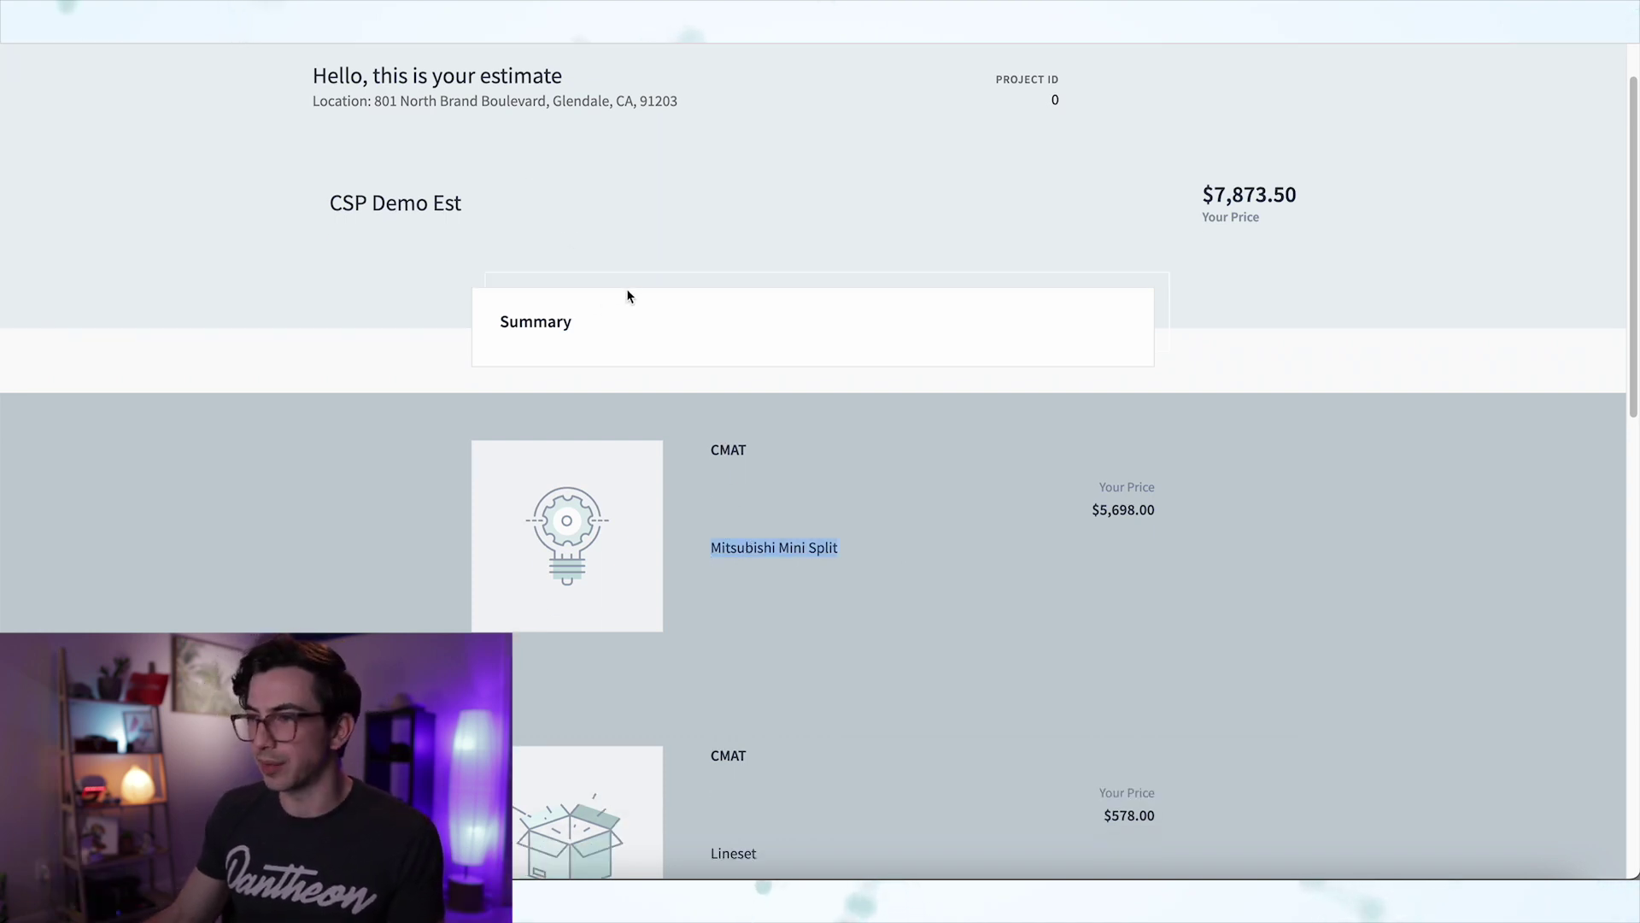
{"action": "scroll", "coordinate": [614, 418], "scroll_direction": "down", "scroll_amount": 2}
{"action": "scroll", "coordinate": [597, 427], "scroll_direction": "down", "scroll_amount": 1}
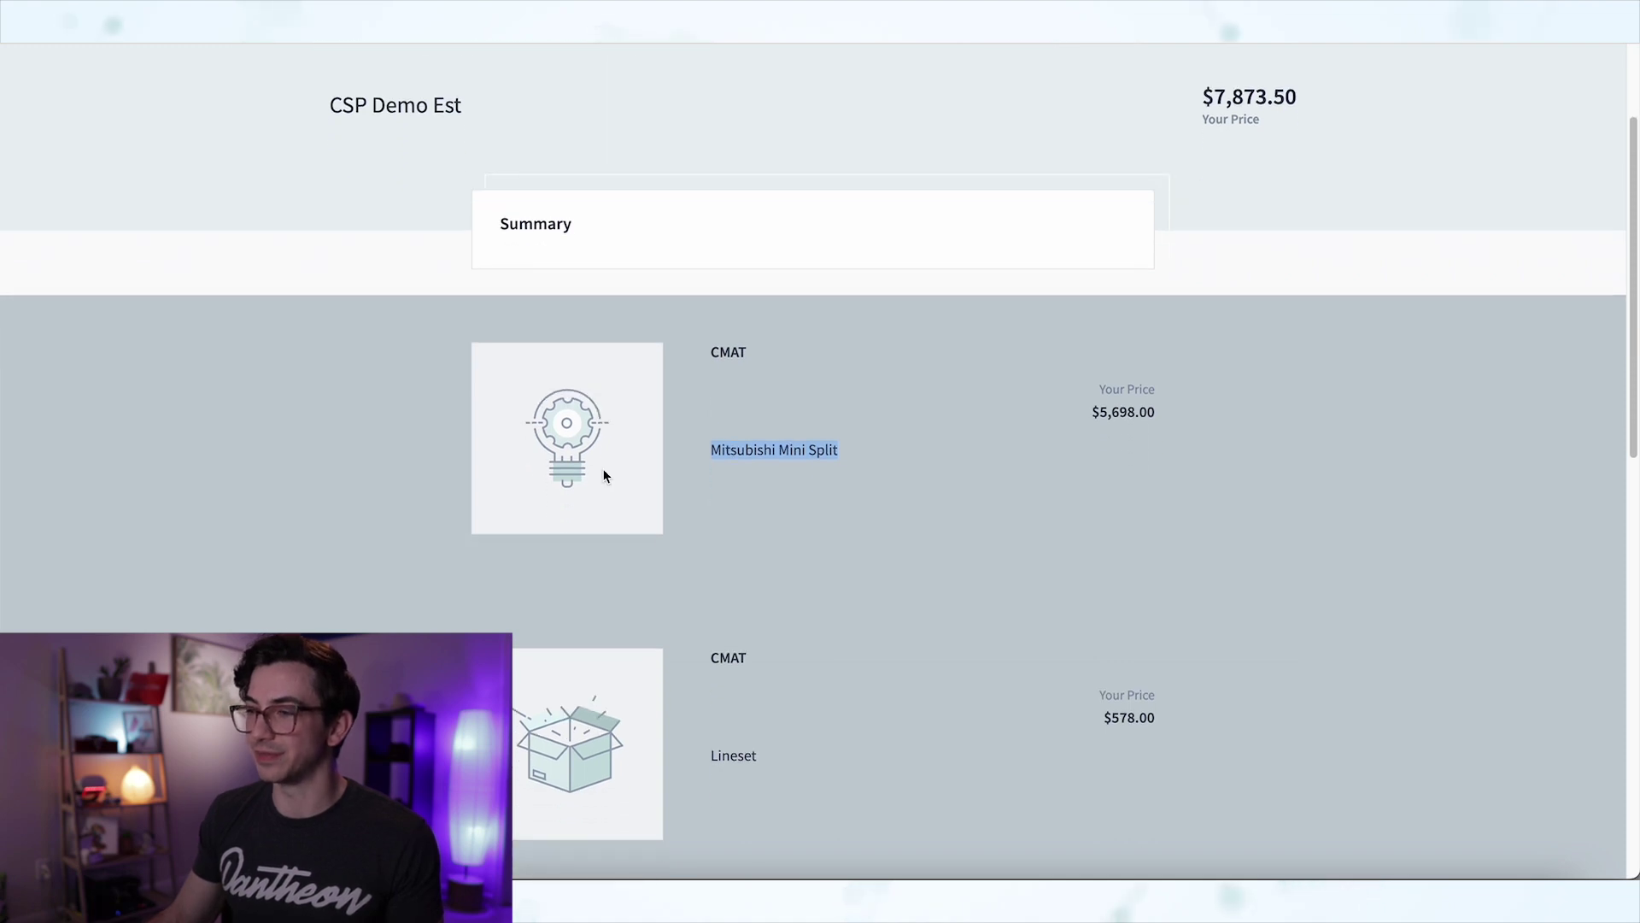
{"action": "scroll", "coordinate": [598, 598], "scroll_direction": "down", "scroll_amount": 2}
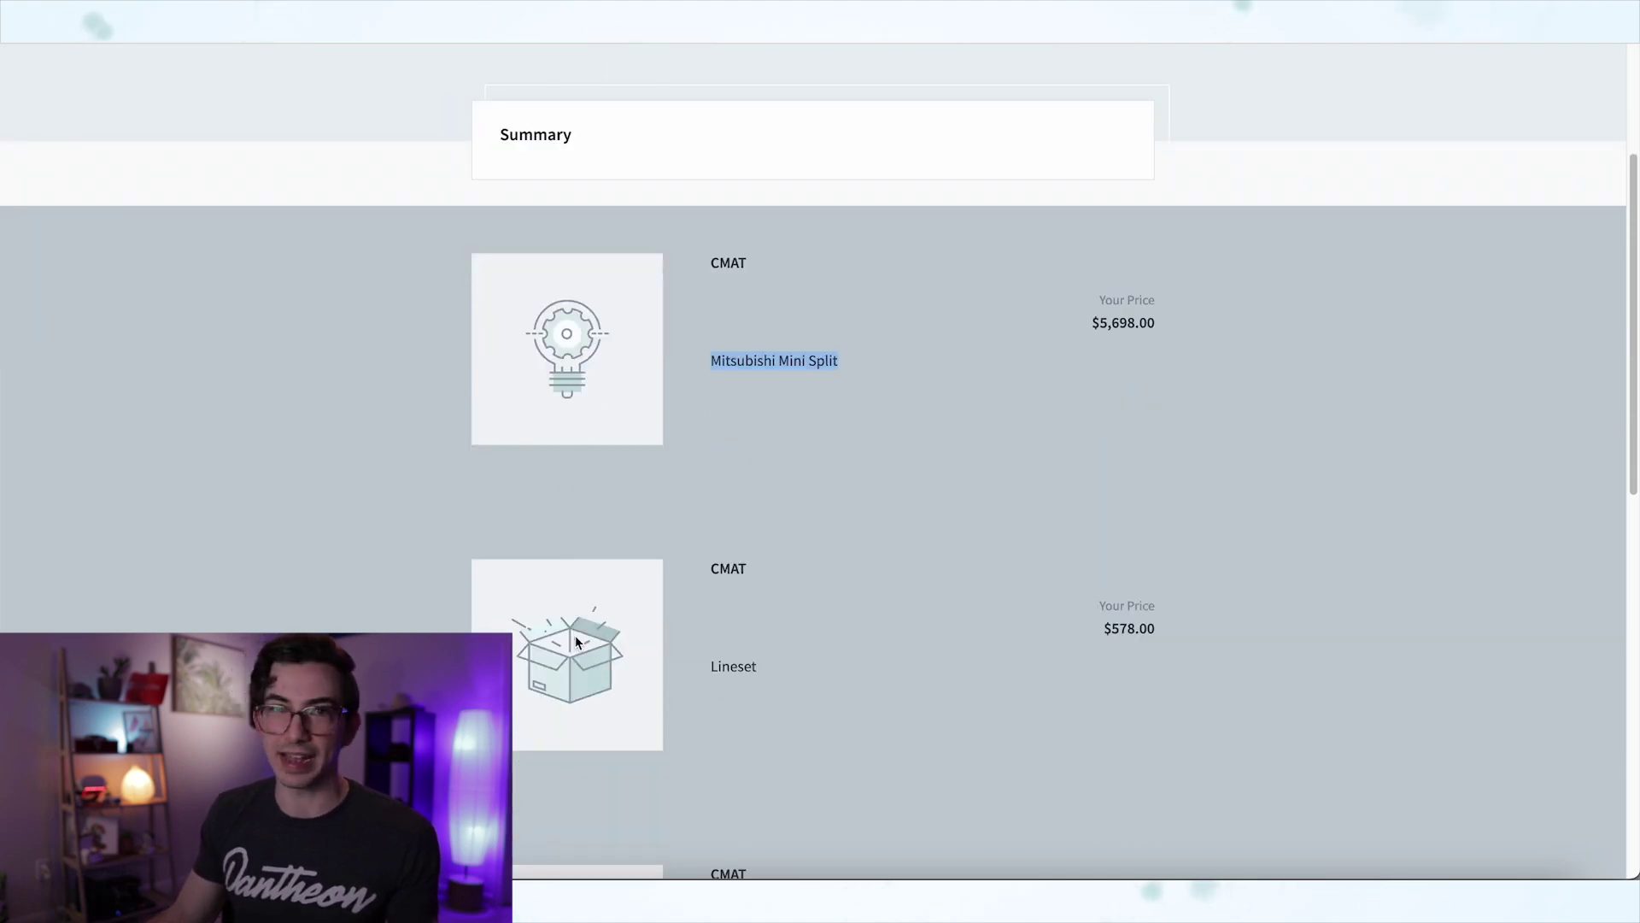
{"action": "scroll", "coordinate": [577, 641], "scroll_direction": "down", "scroll_amount": 1}
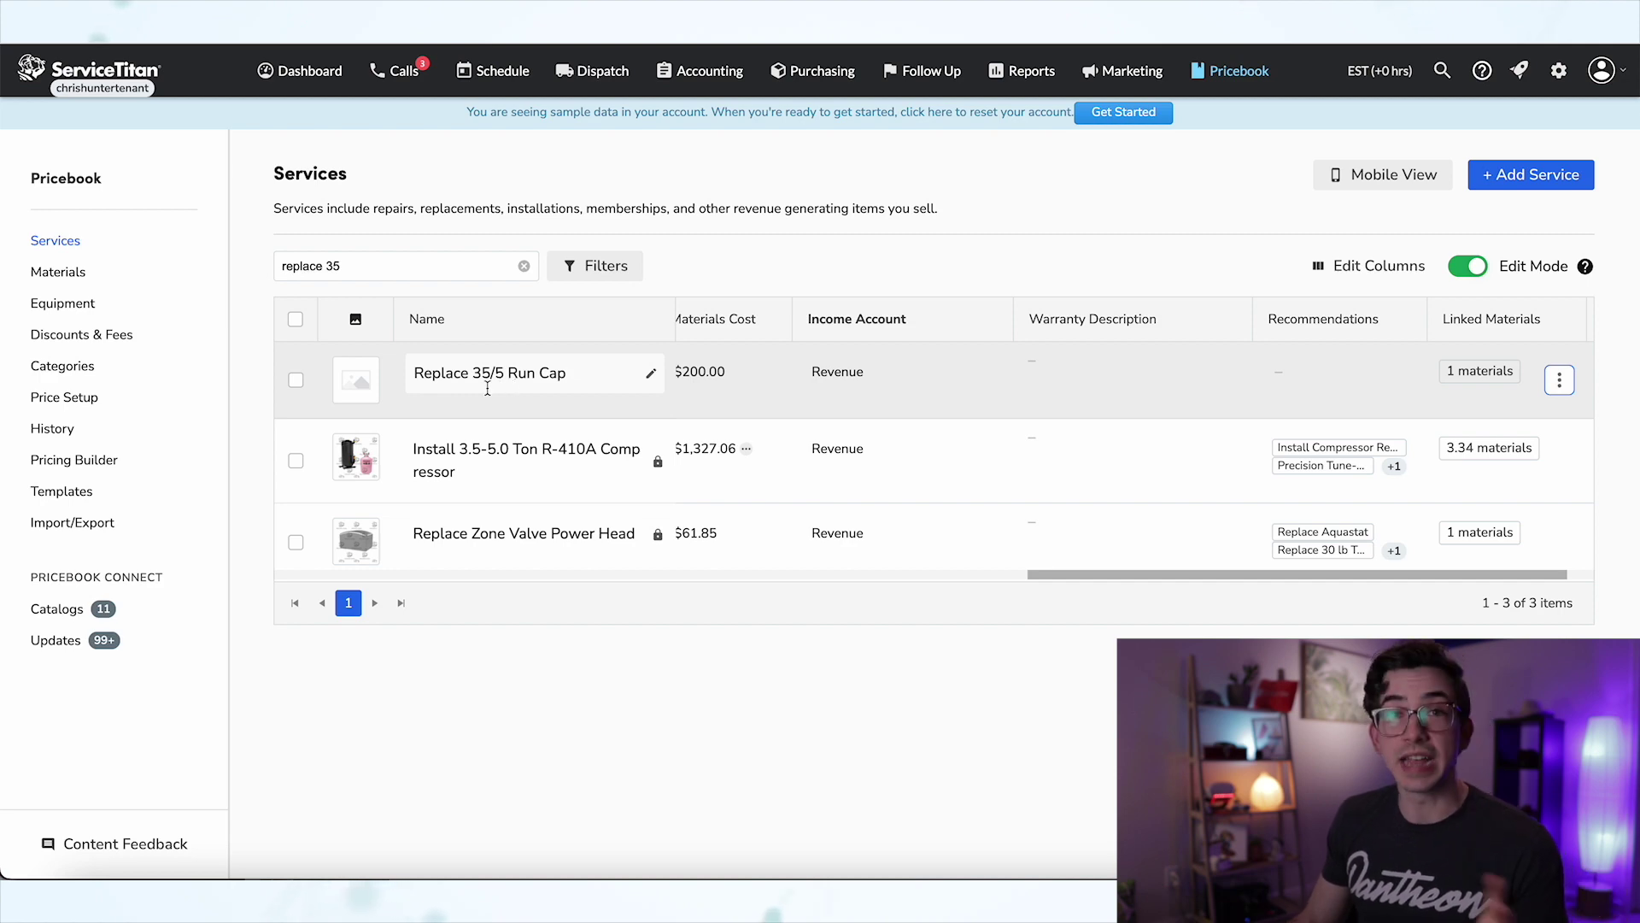
Check the Capacitor linked to Replace 35/5 Run Cap, then set its hours to 0.5.
{"action": "left_click", "coordinate": [1477, 372]}
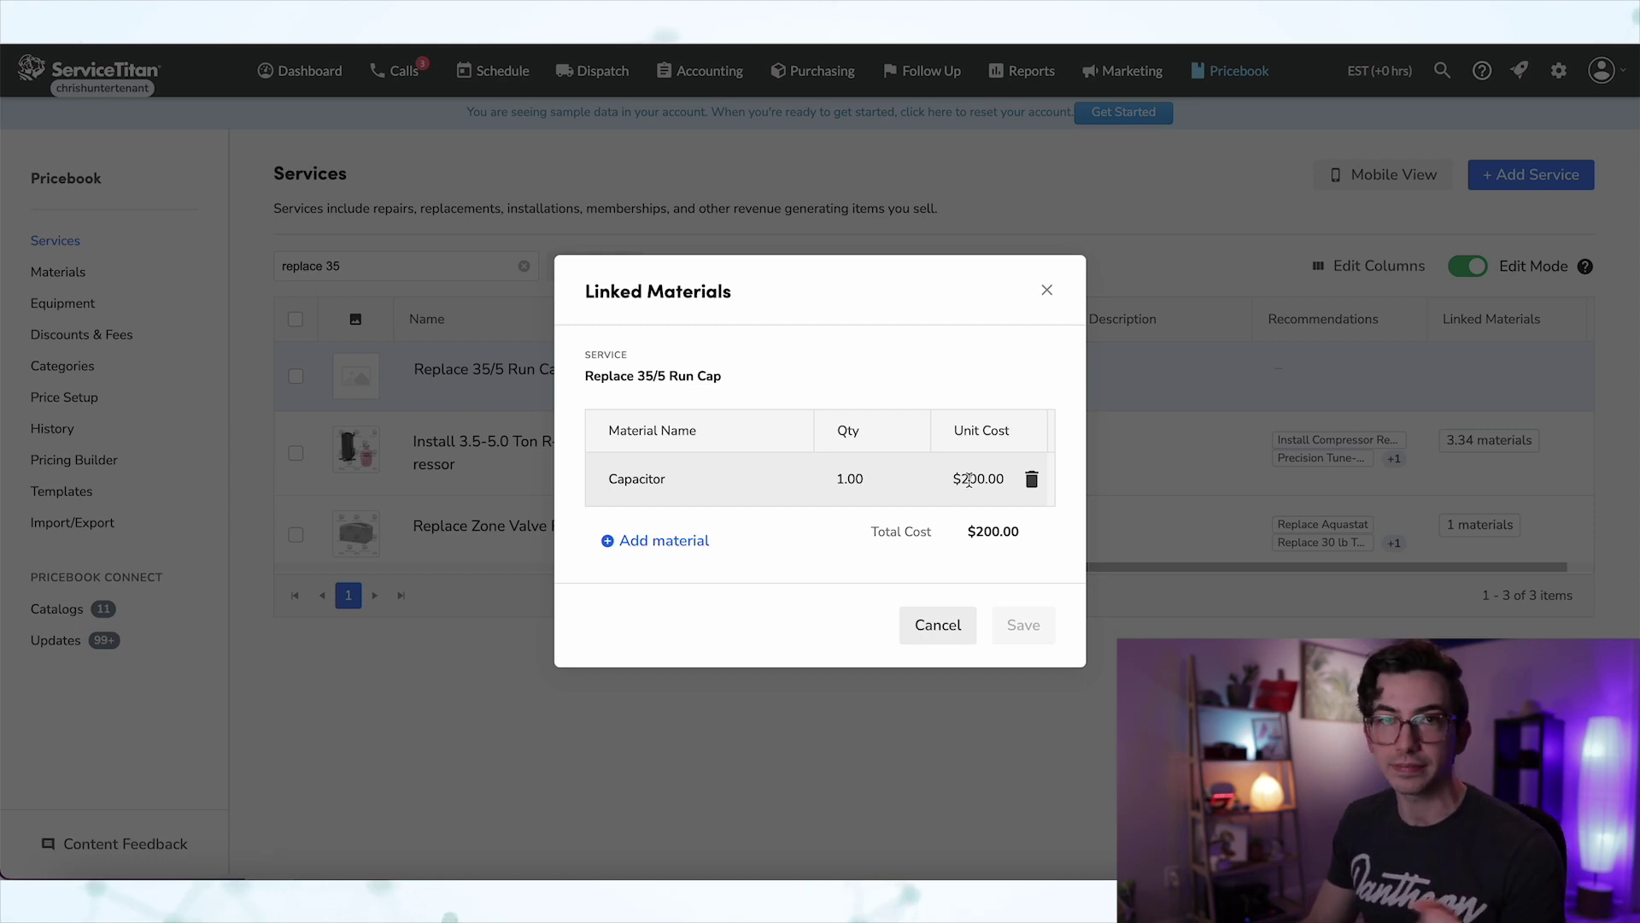
{"action": "left_click", "coordinate": [1046, 289]}
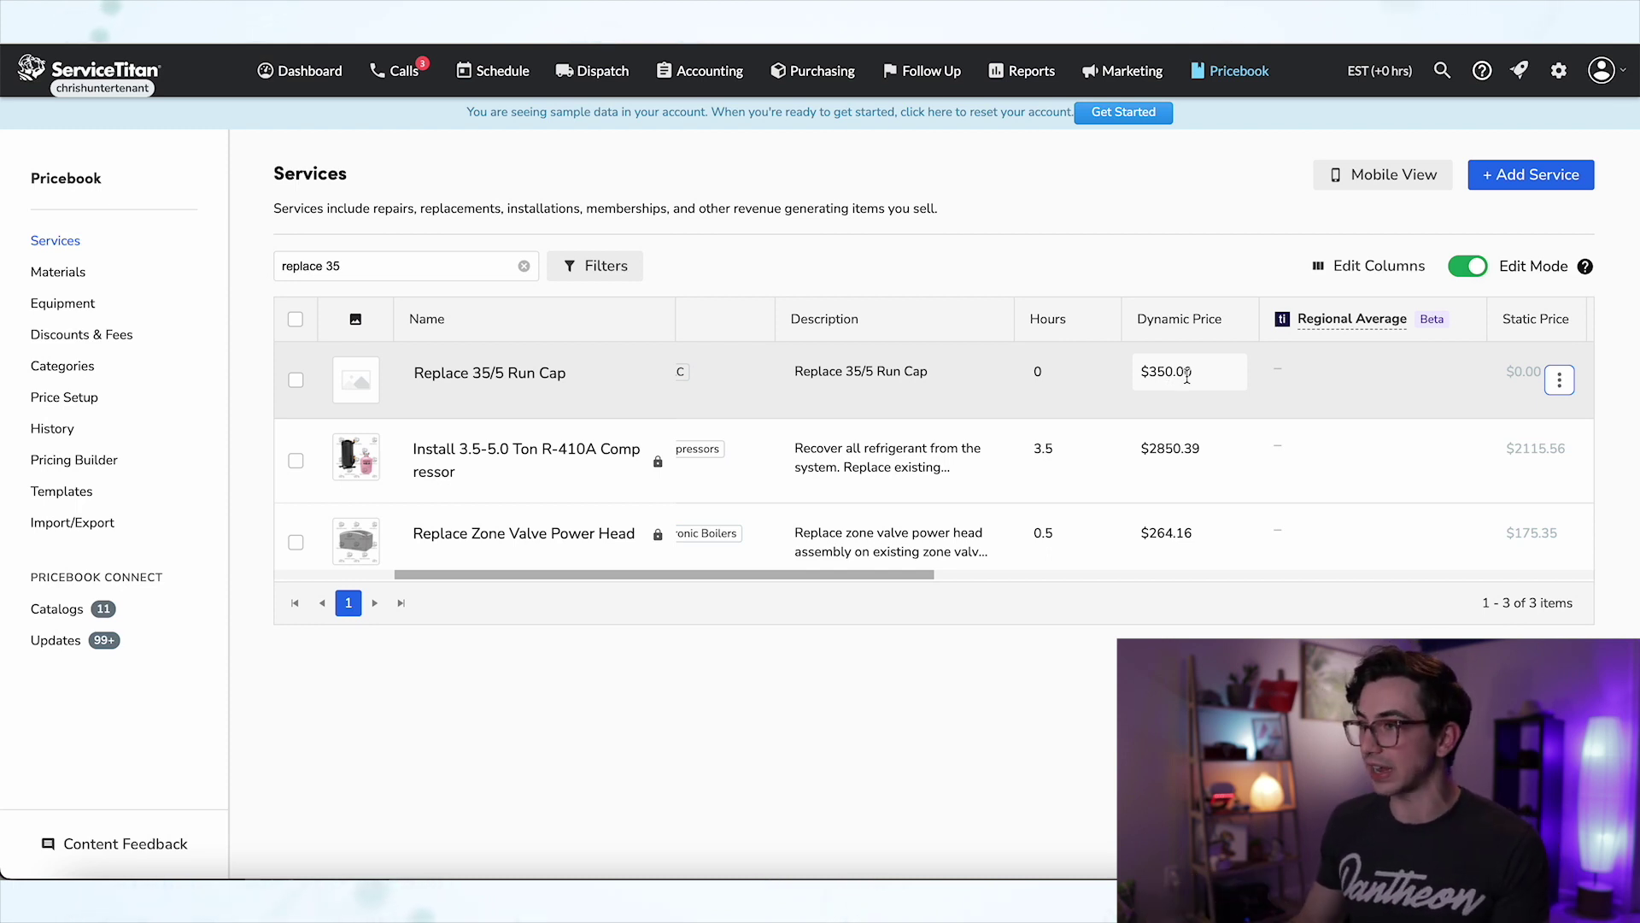
{"action": "left_click", "coordinate": [1041, 385]}
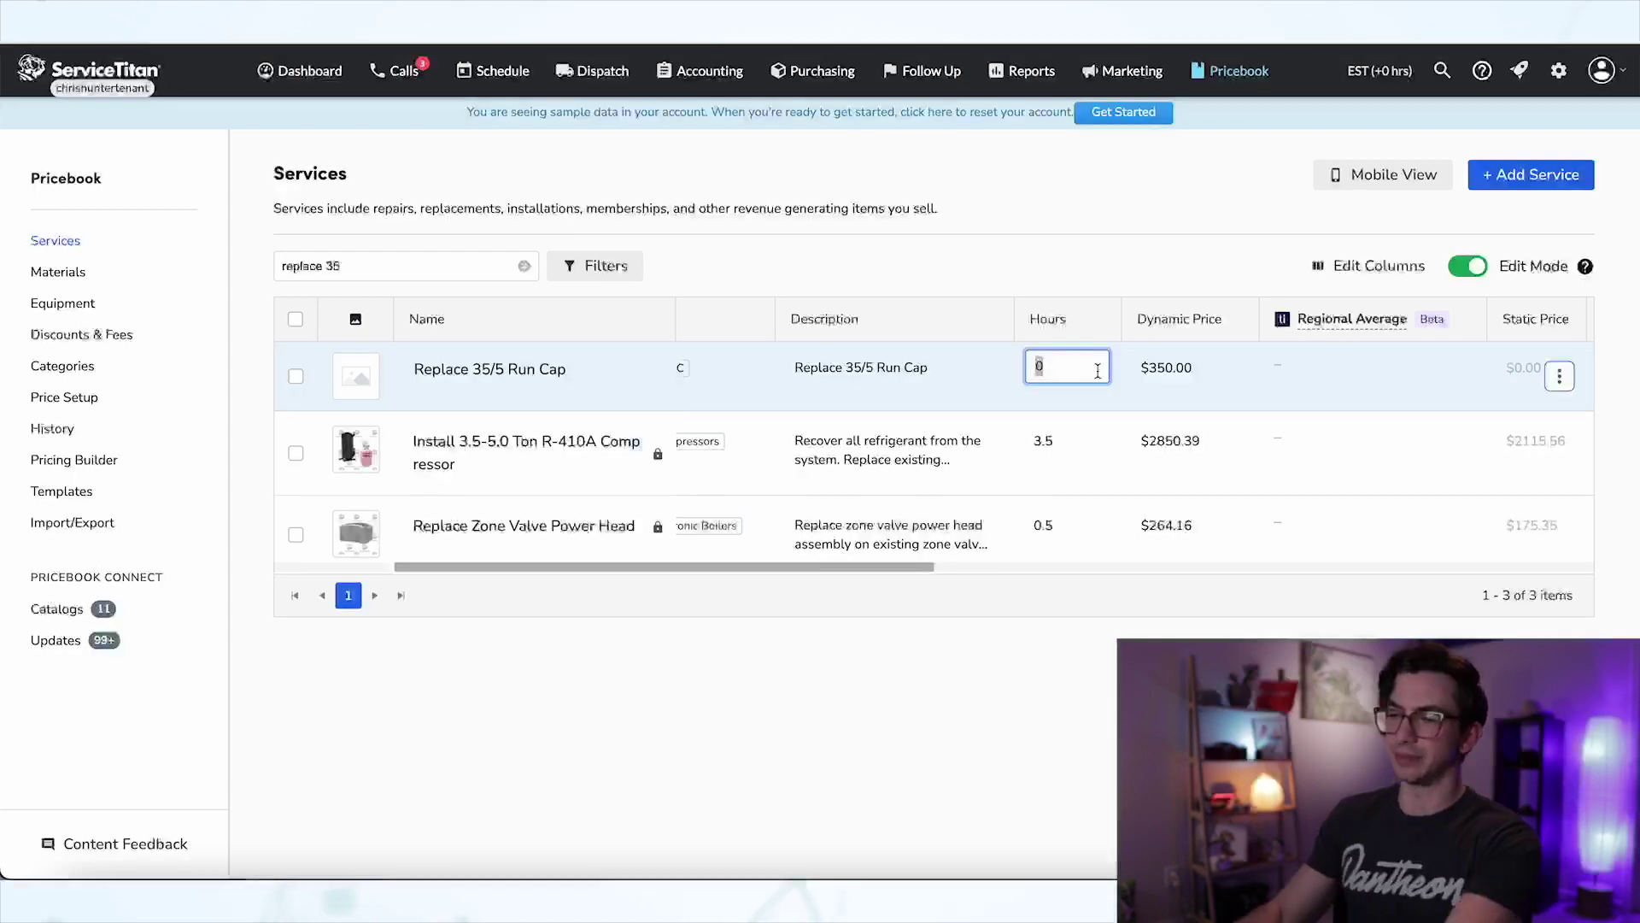
{"action": "type", "text": ".5"}
{"action": "key", "text": "Return"}
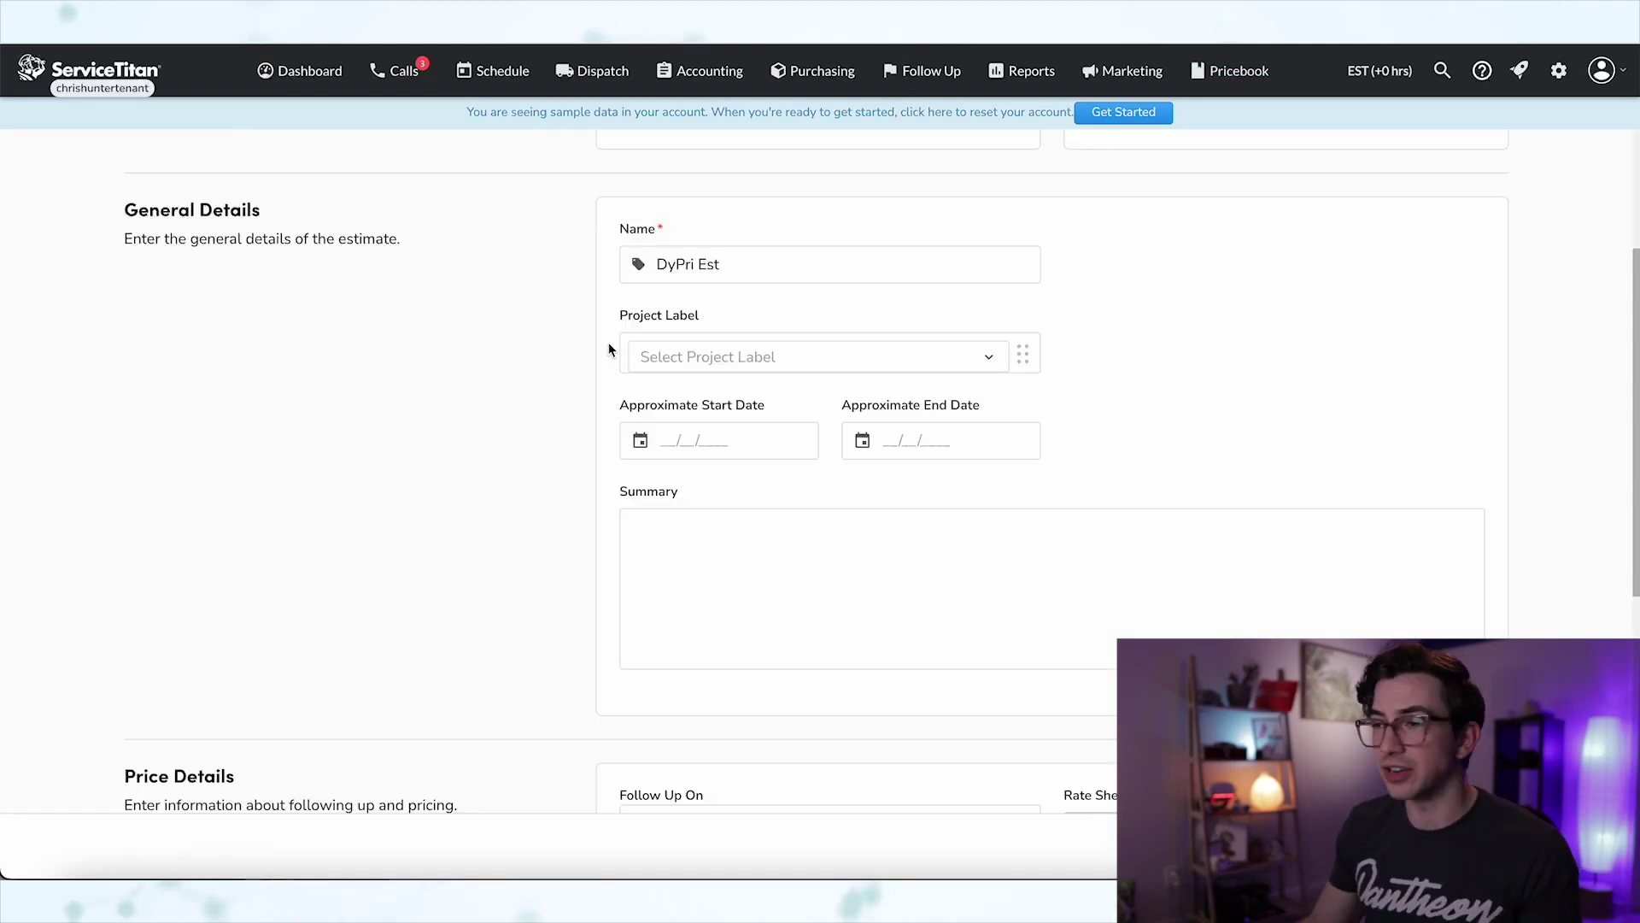
Add the 355rep Replace 35/5 Run Cap task to the DyPri Est estimate.
{"action": "scroll", "coordinate": [625, 377], "scroll_direction": "down", "scroll_amount": 5}
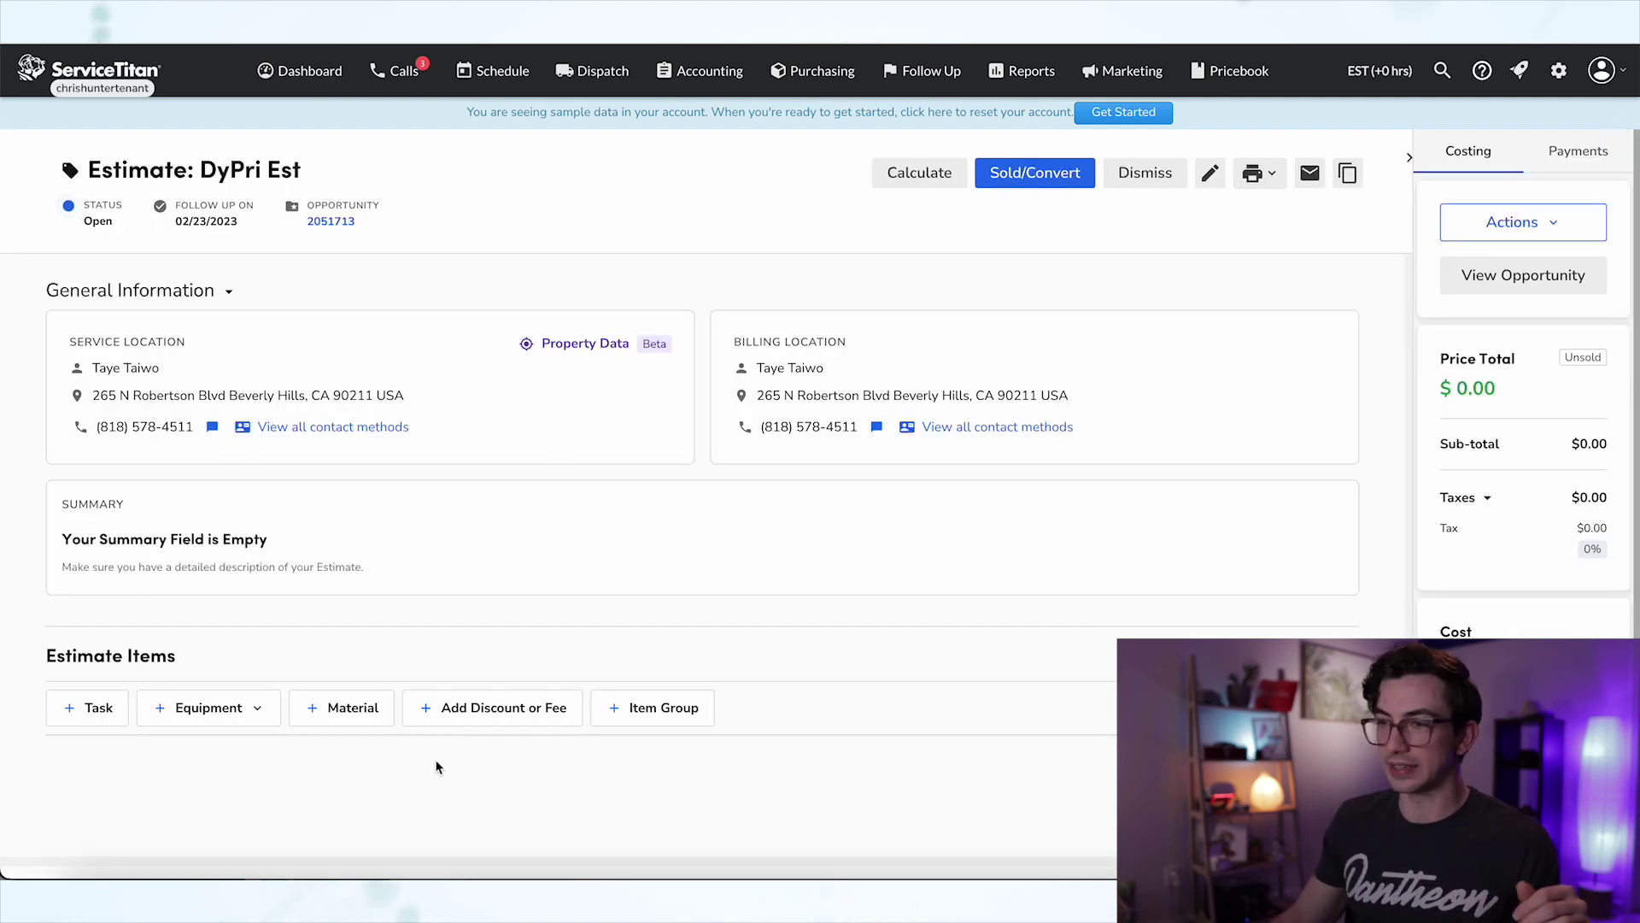
{"action": "left_click", "coordinate": [95, 709]}
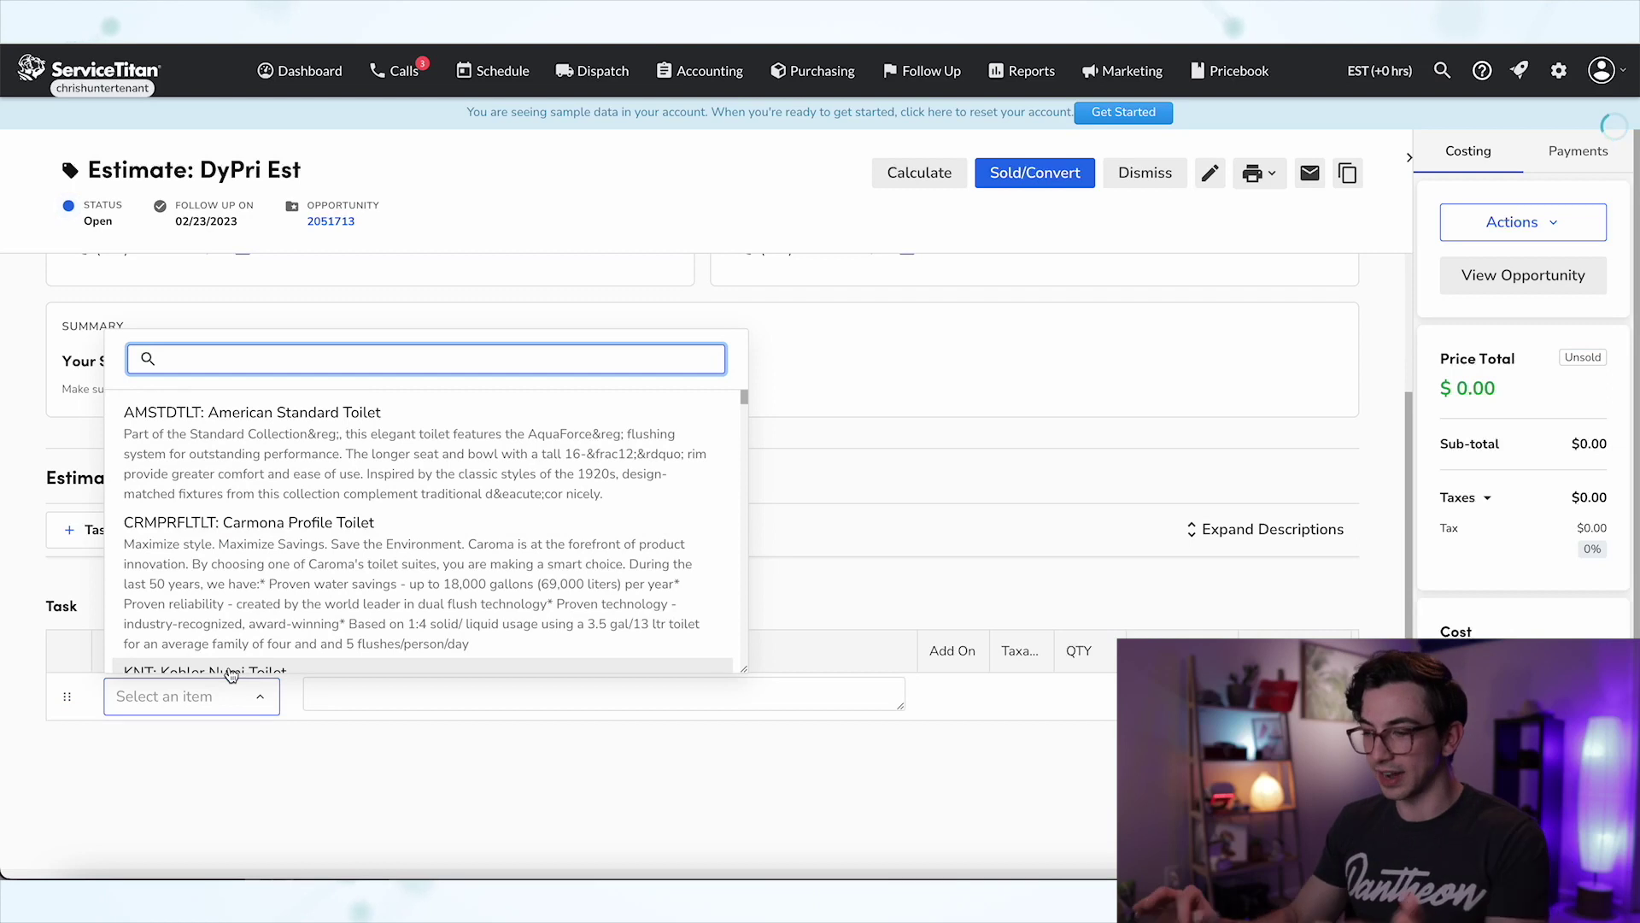
{"action": "type", "text": "replace 35"}
{"action": "left_click", "coordinate": [395, 436]}
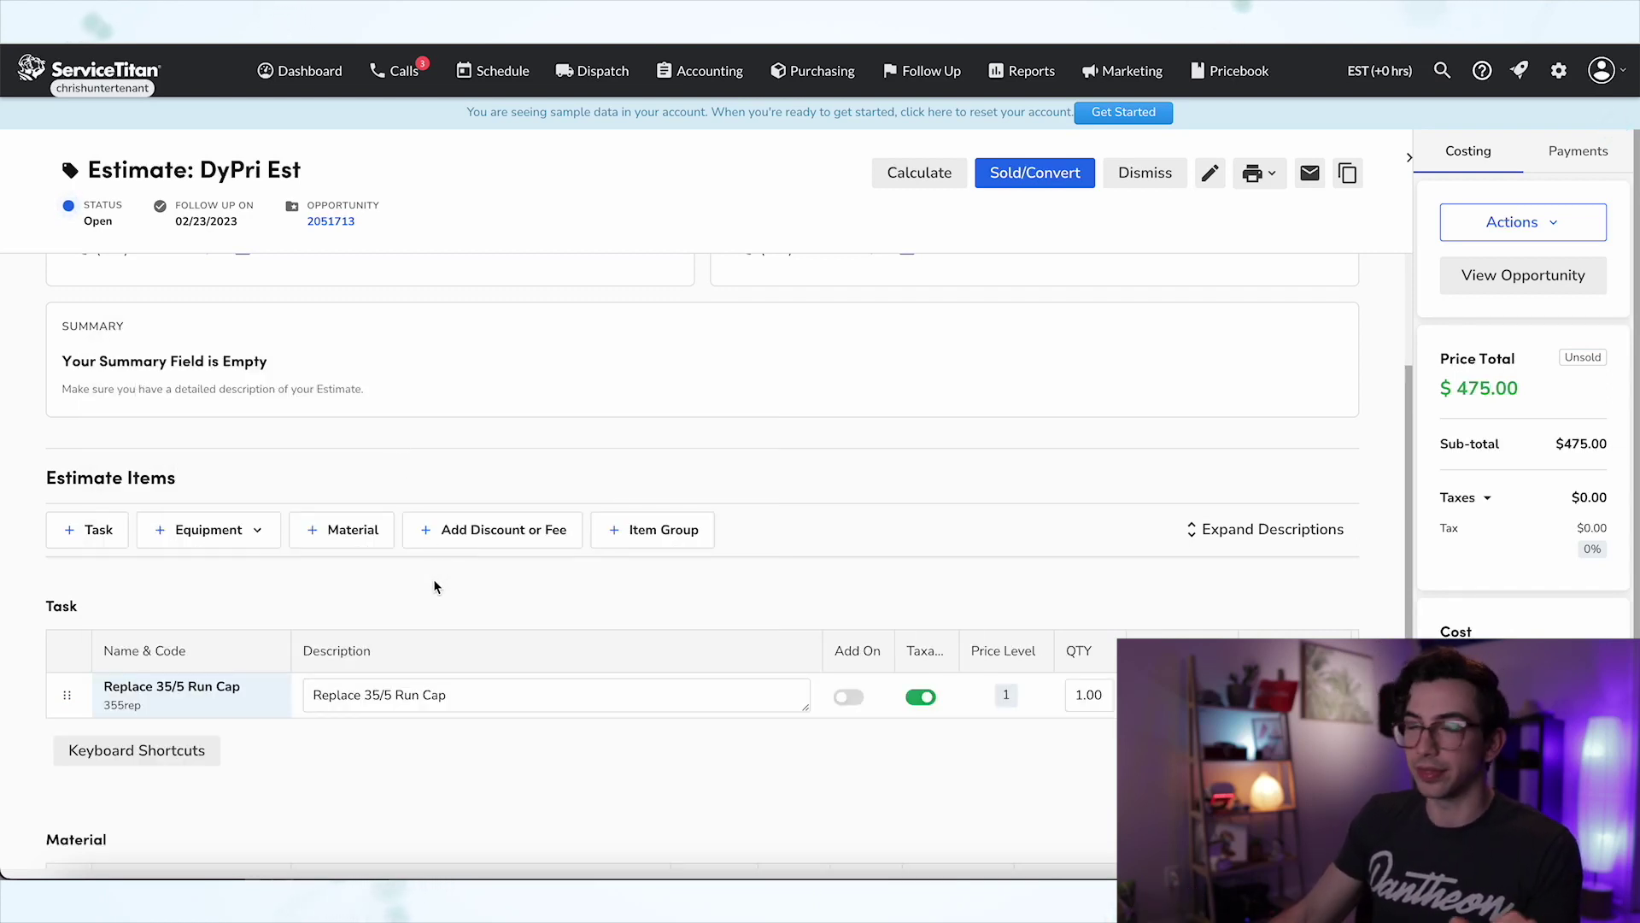
{"action": "scroll", "coordinate": [433, 582], "scroll_direction": "down", "scroll_amount": 2}
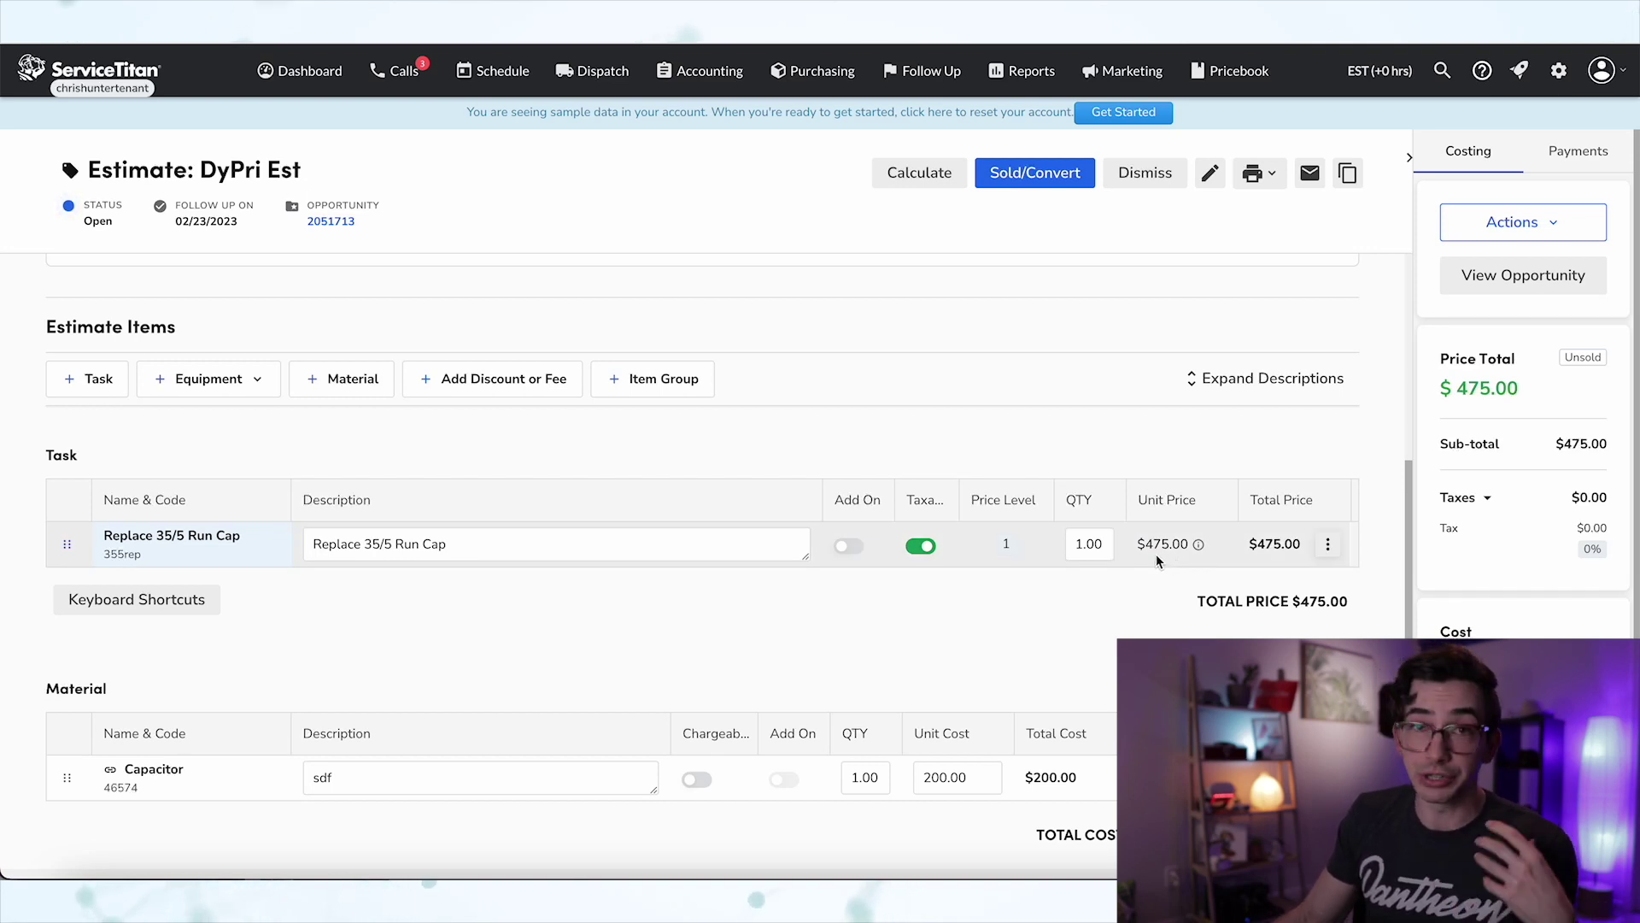
Try Capacitor unit costs of 300, then 400, watching the gross margin change.
{"action": "left_click", "coordinate": [975, 776]}
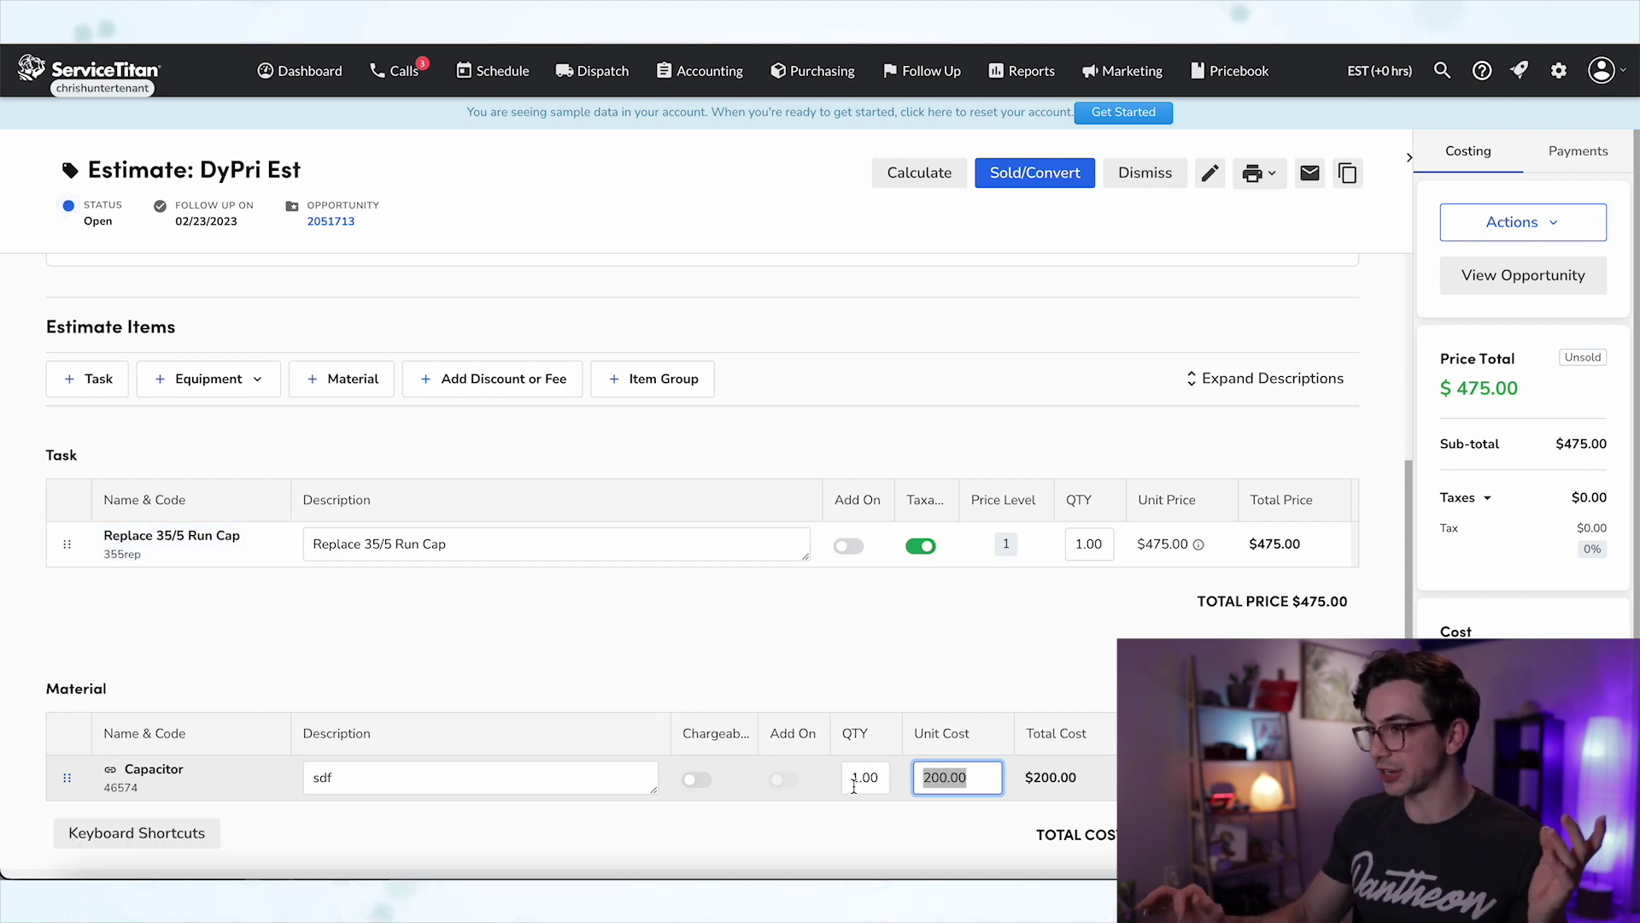
{"action": "type", "text": "300"}
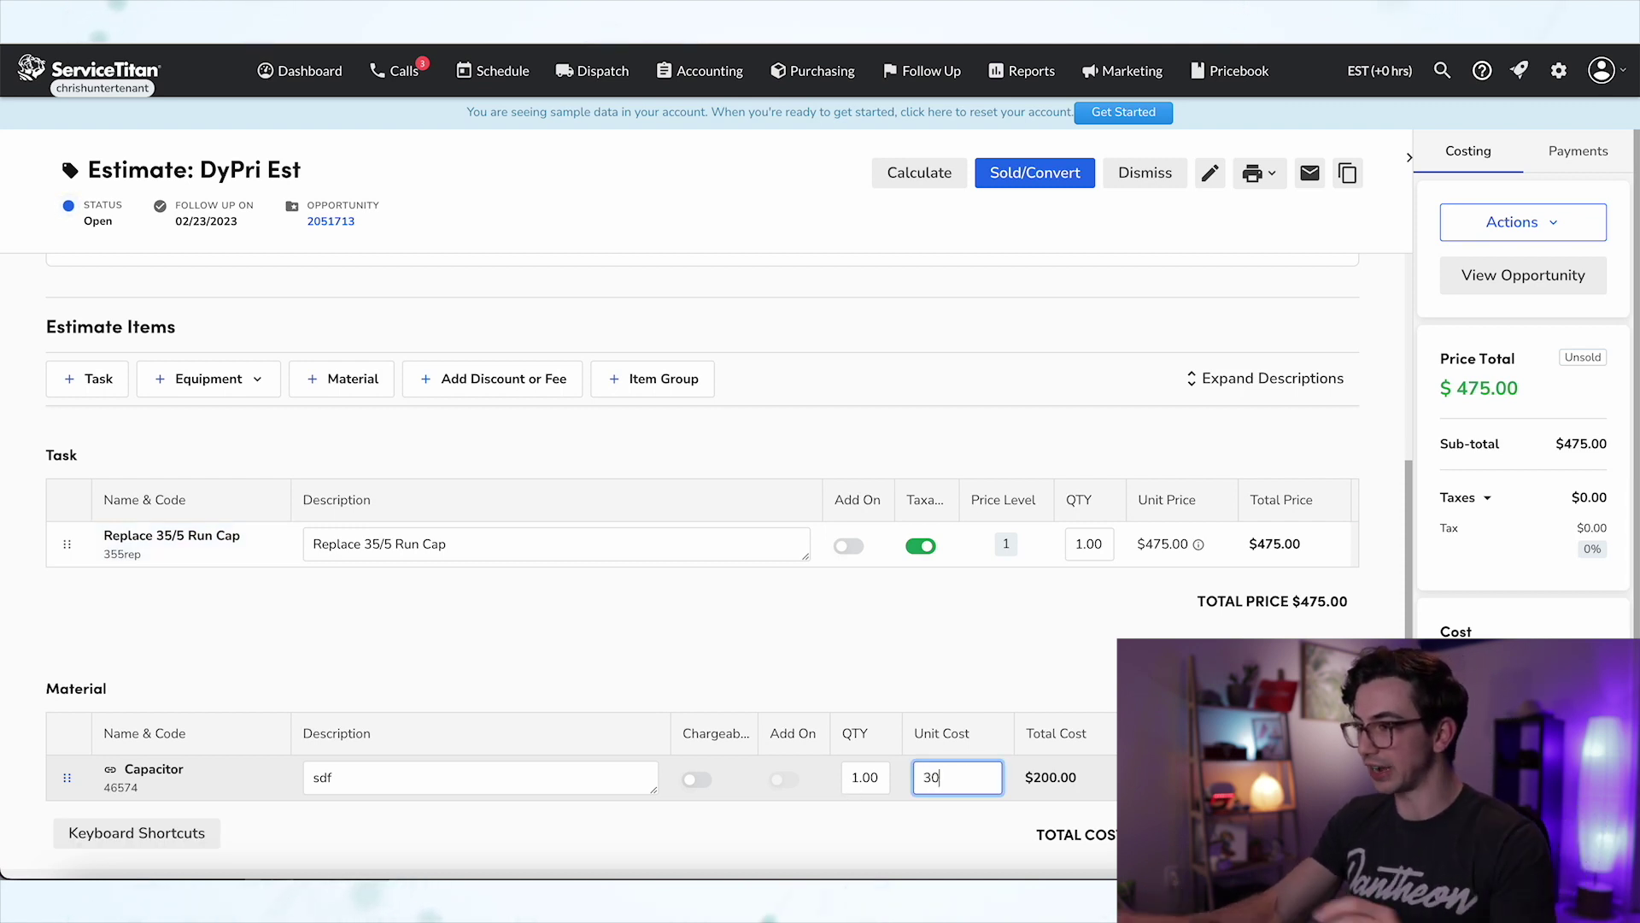
{"action": "left_click", "coordinate": [798, 673]}
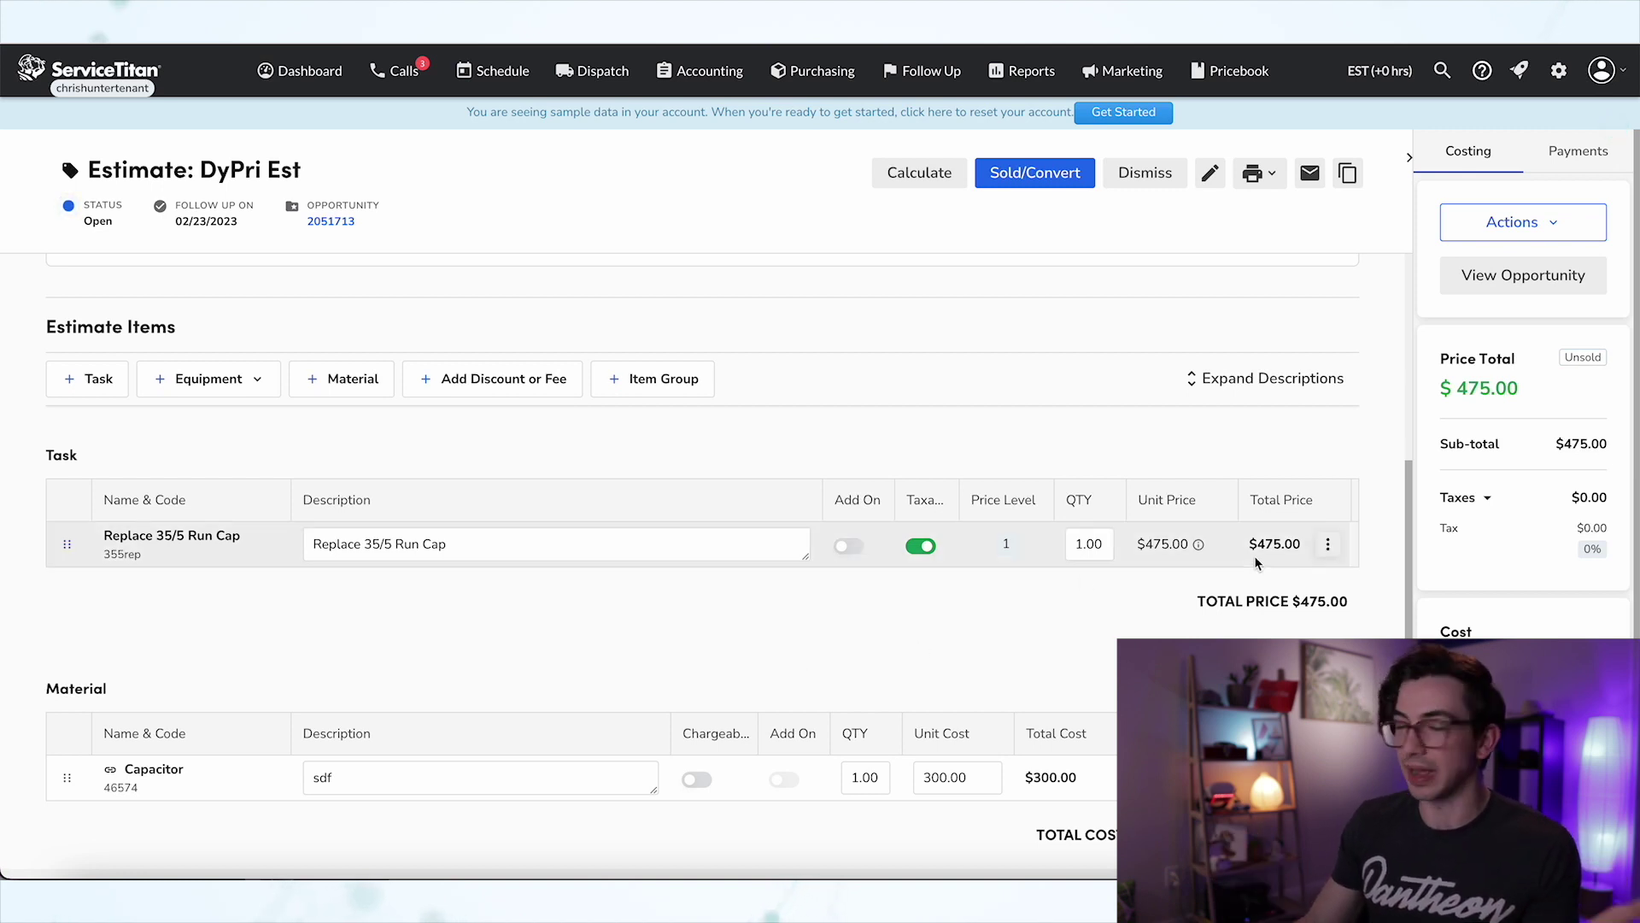
{"action": "scroll", "coordinate": [1423, 821], "scroll_direction": "down", "scroll_amount": 2}
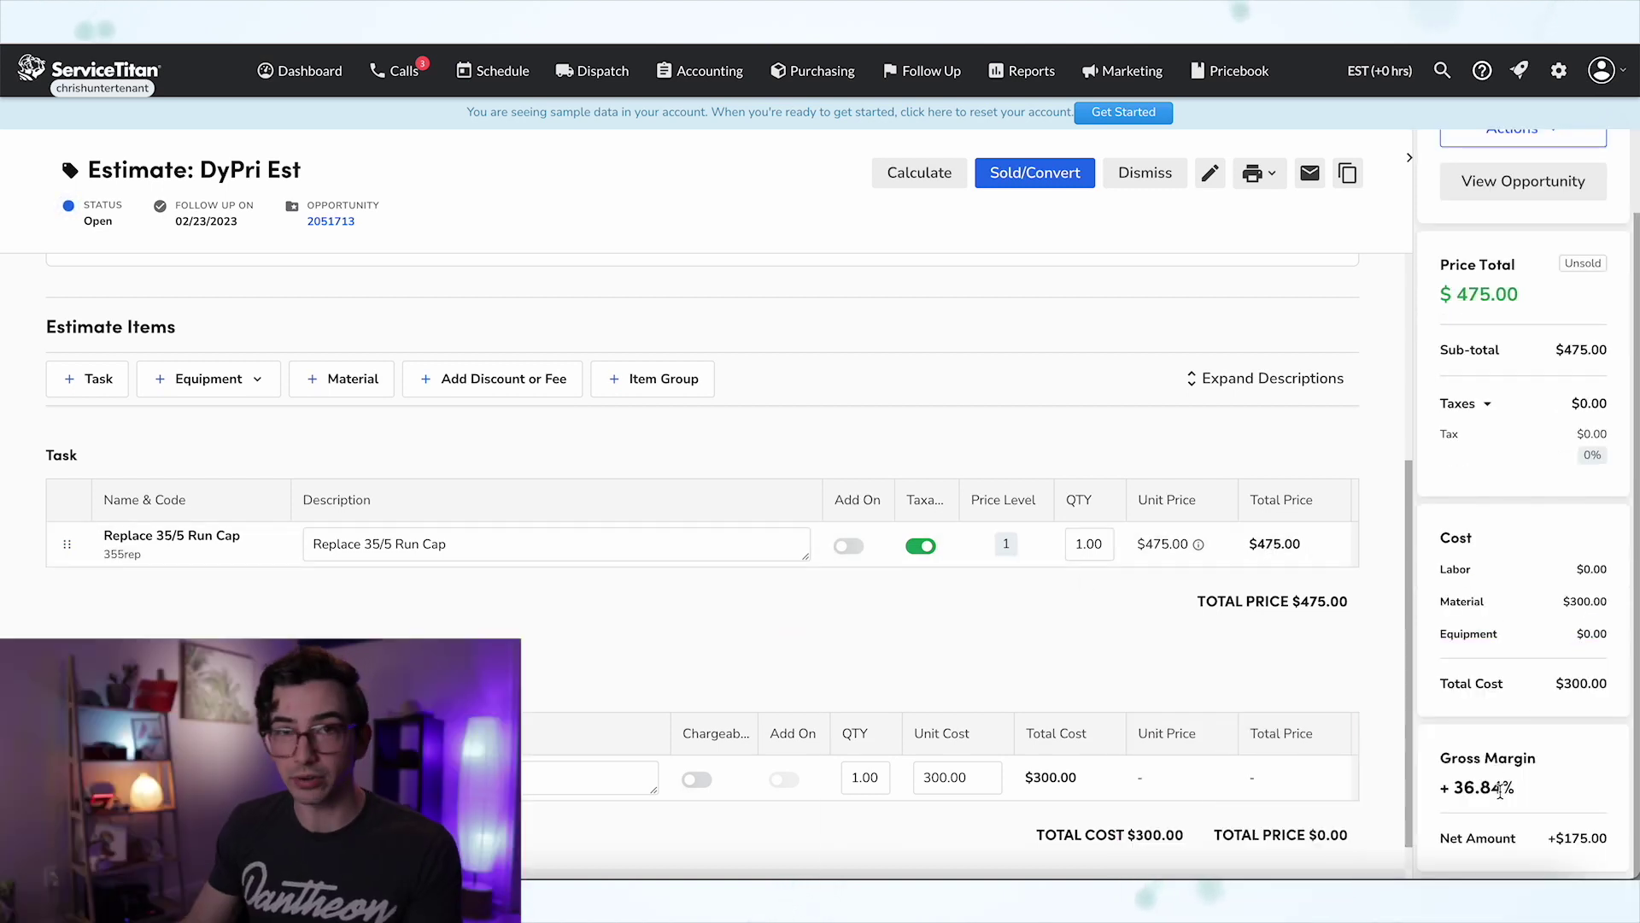
{"action": "left_click", "coordinate": [981, 774]}
{"action": "type", "text": "400"}
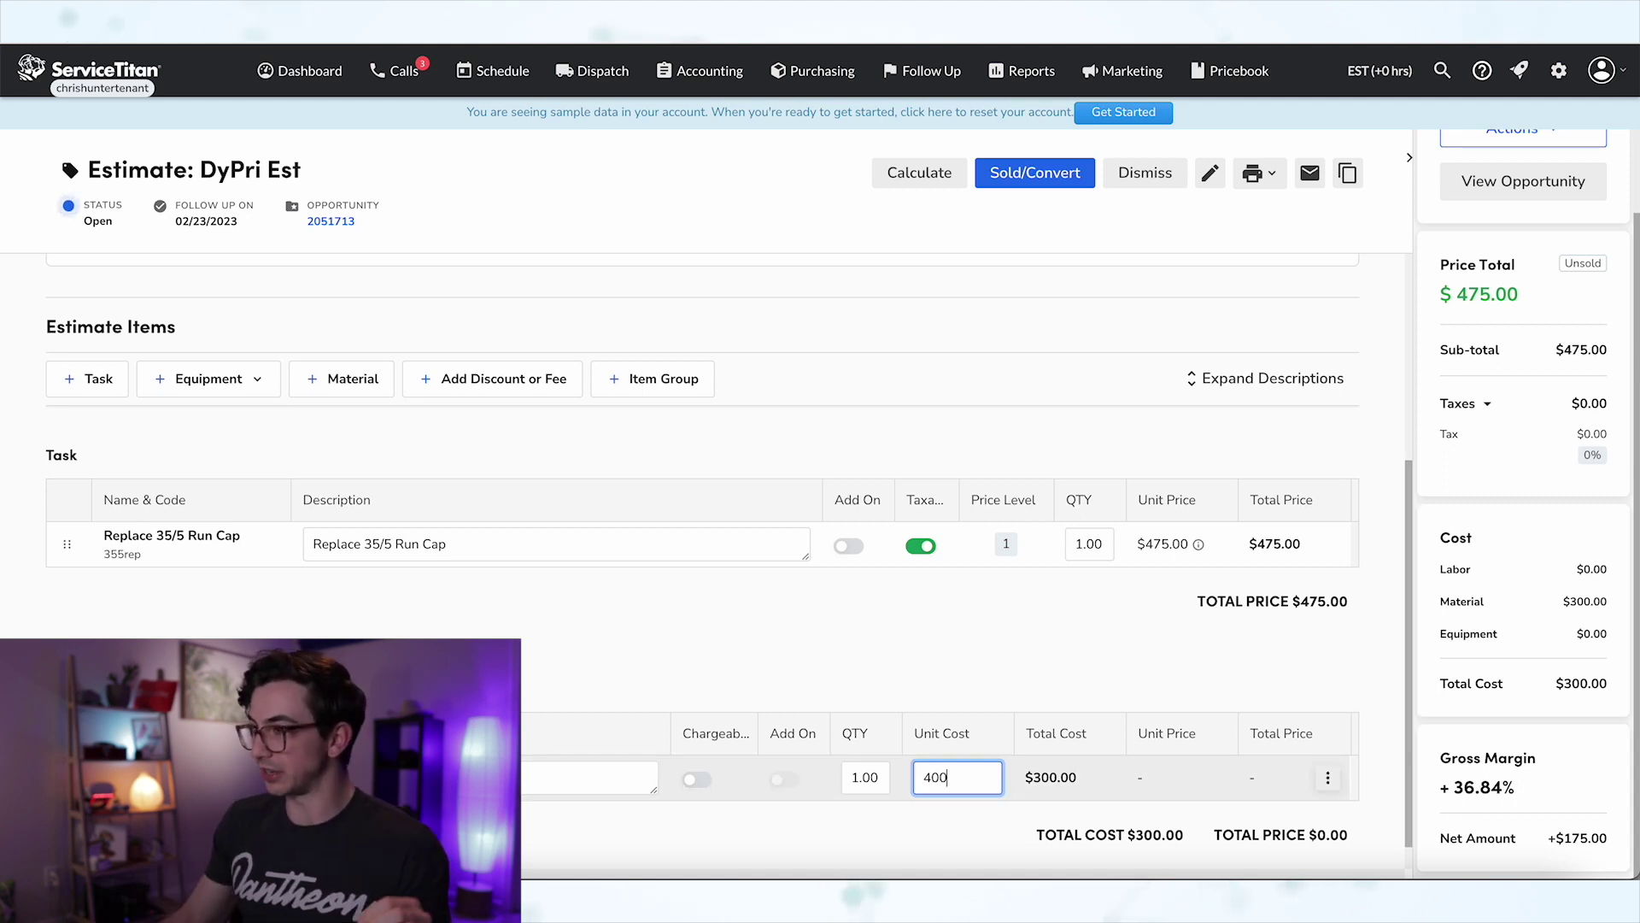
{"action": "left_click", "coordinate": [1403, 702]}
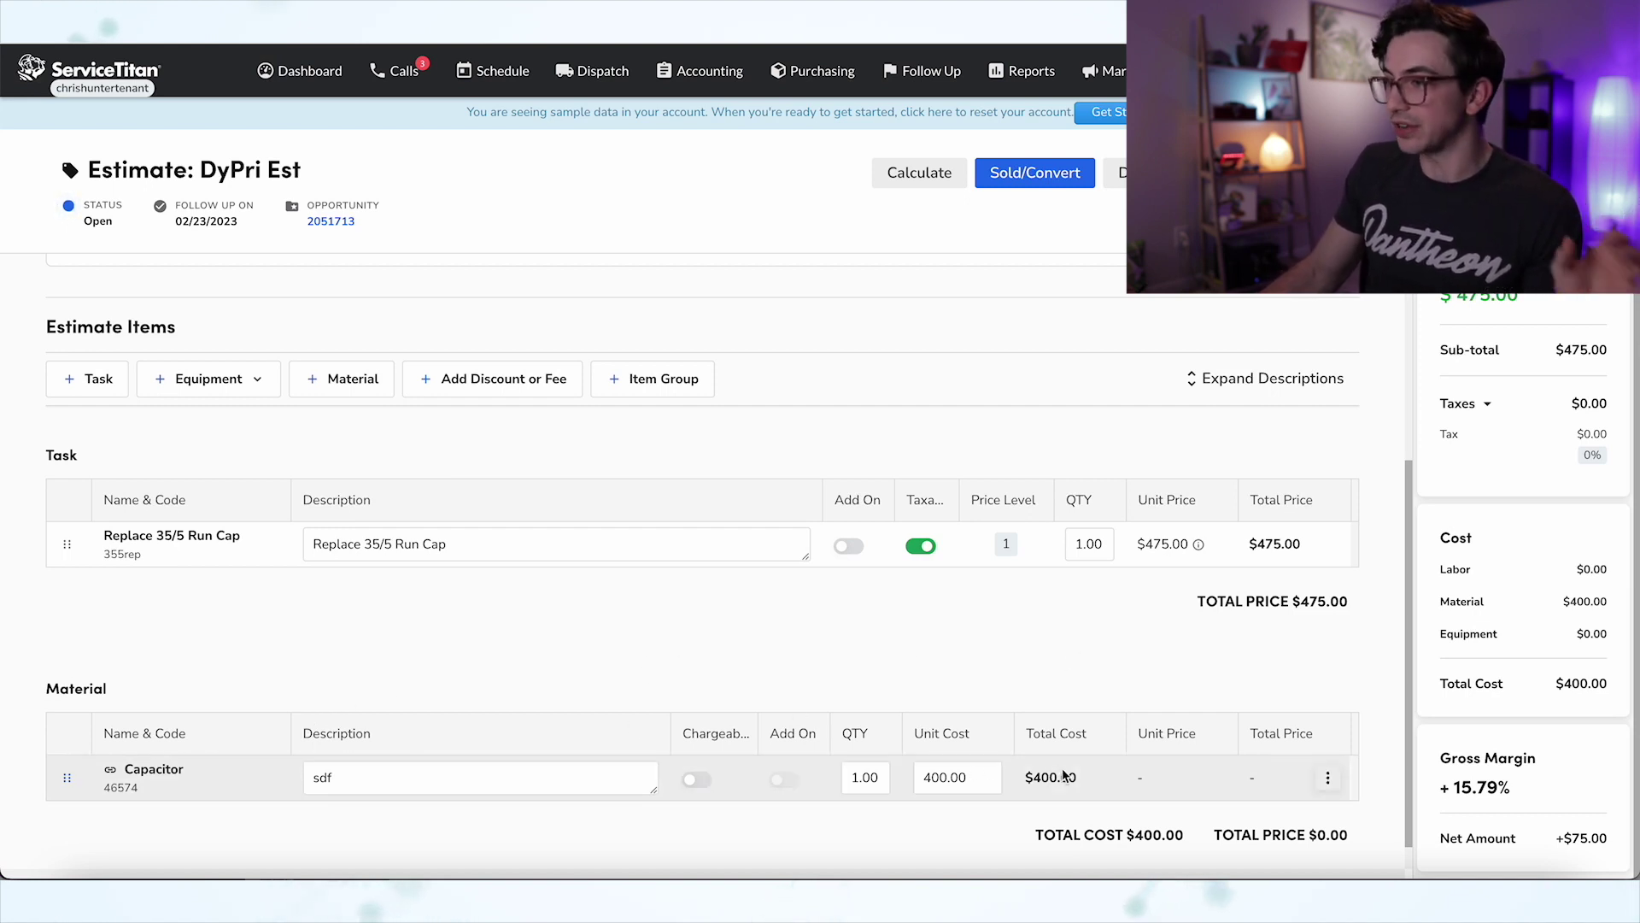
Restore the Capacitor unit cost to 200 and go to Pricebook Materials.
{"action": "left_click", "coordinate": [953, 778]}
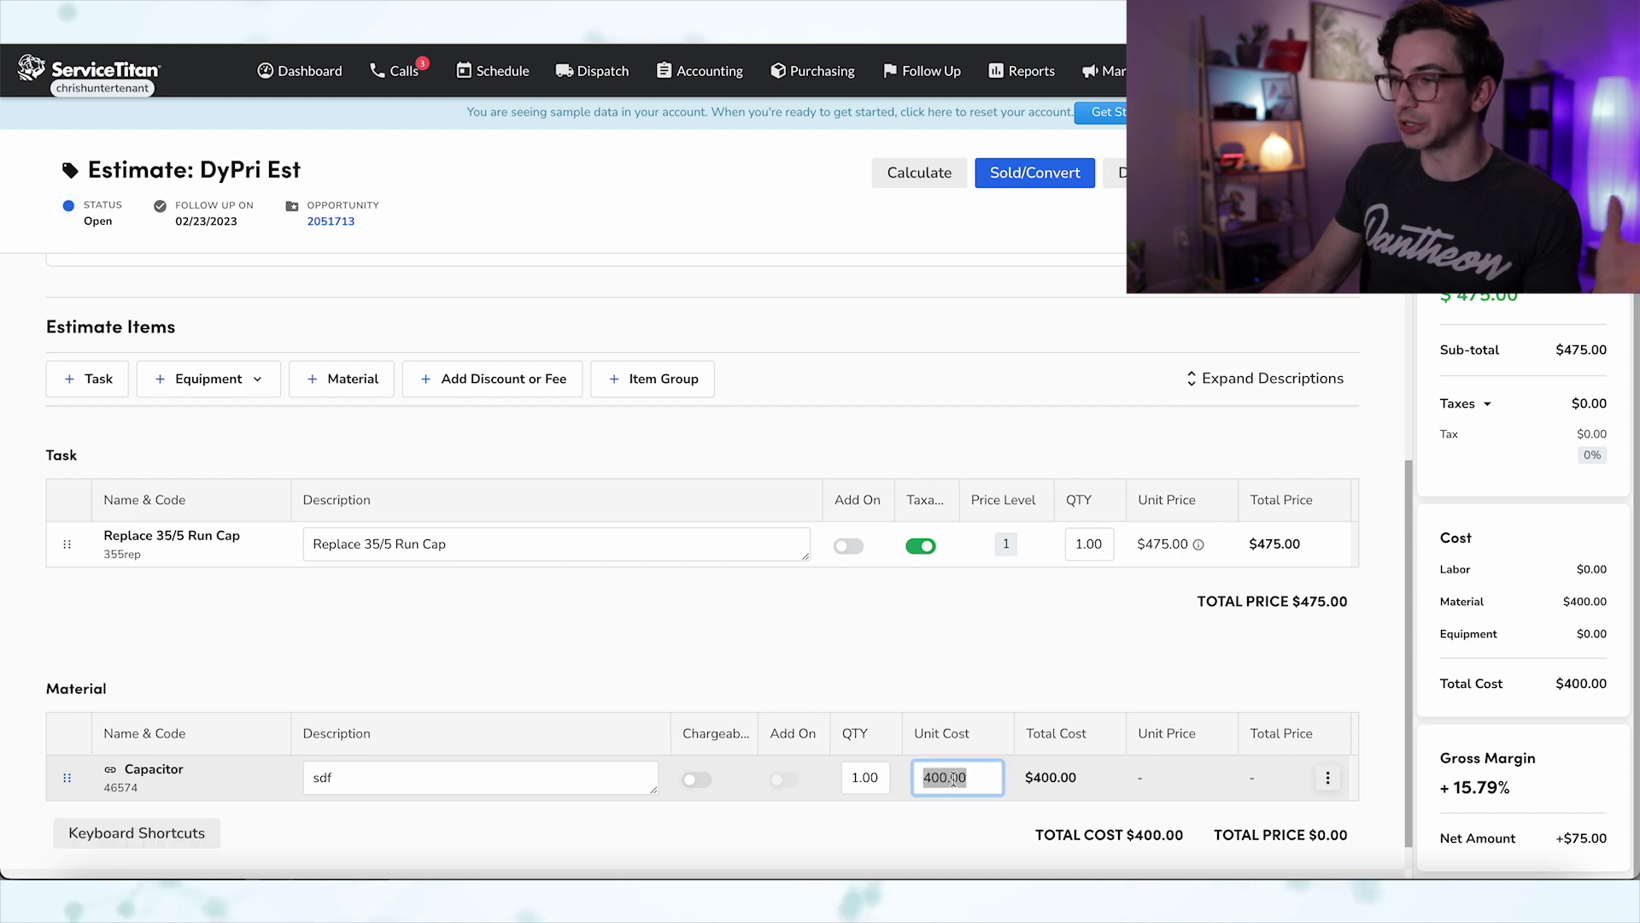
{"action": "double_click", "coordinate": [973, 778]}
{"action": "type", "text": "200"}
{"action": "left_click", "coordinate": [972, 690]}
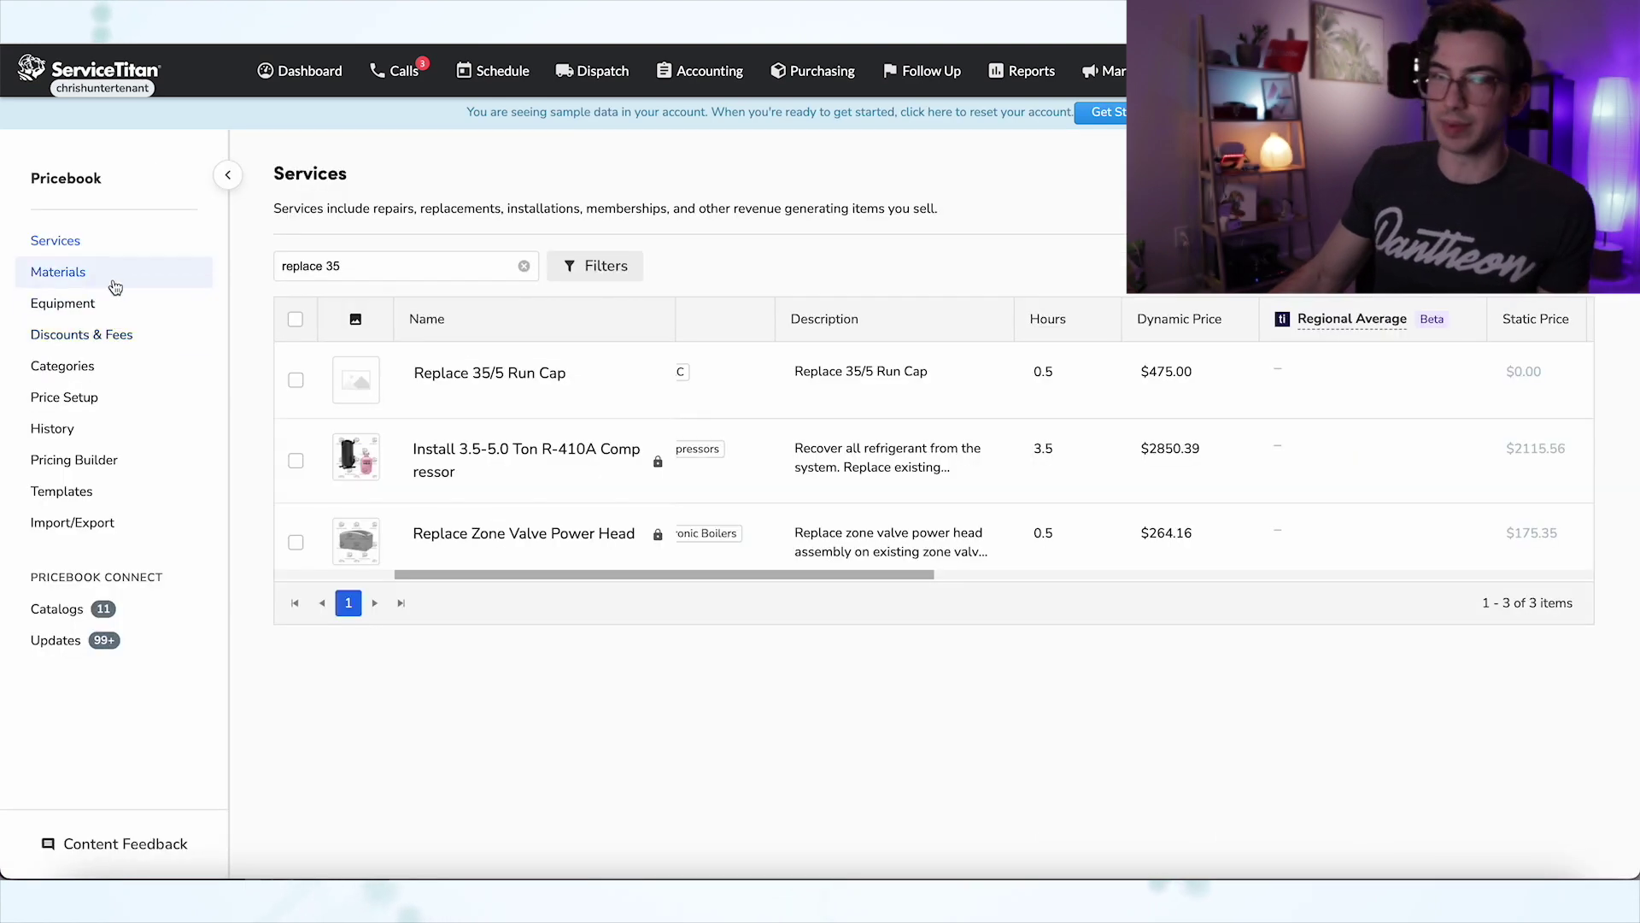
{"action": "left_click", "coordinate": [116, 285]}
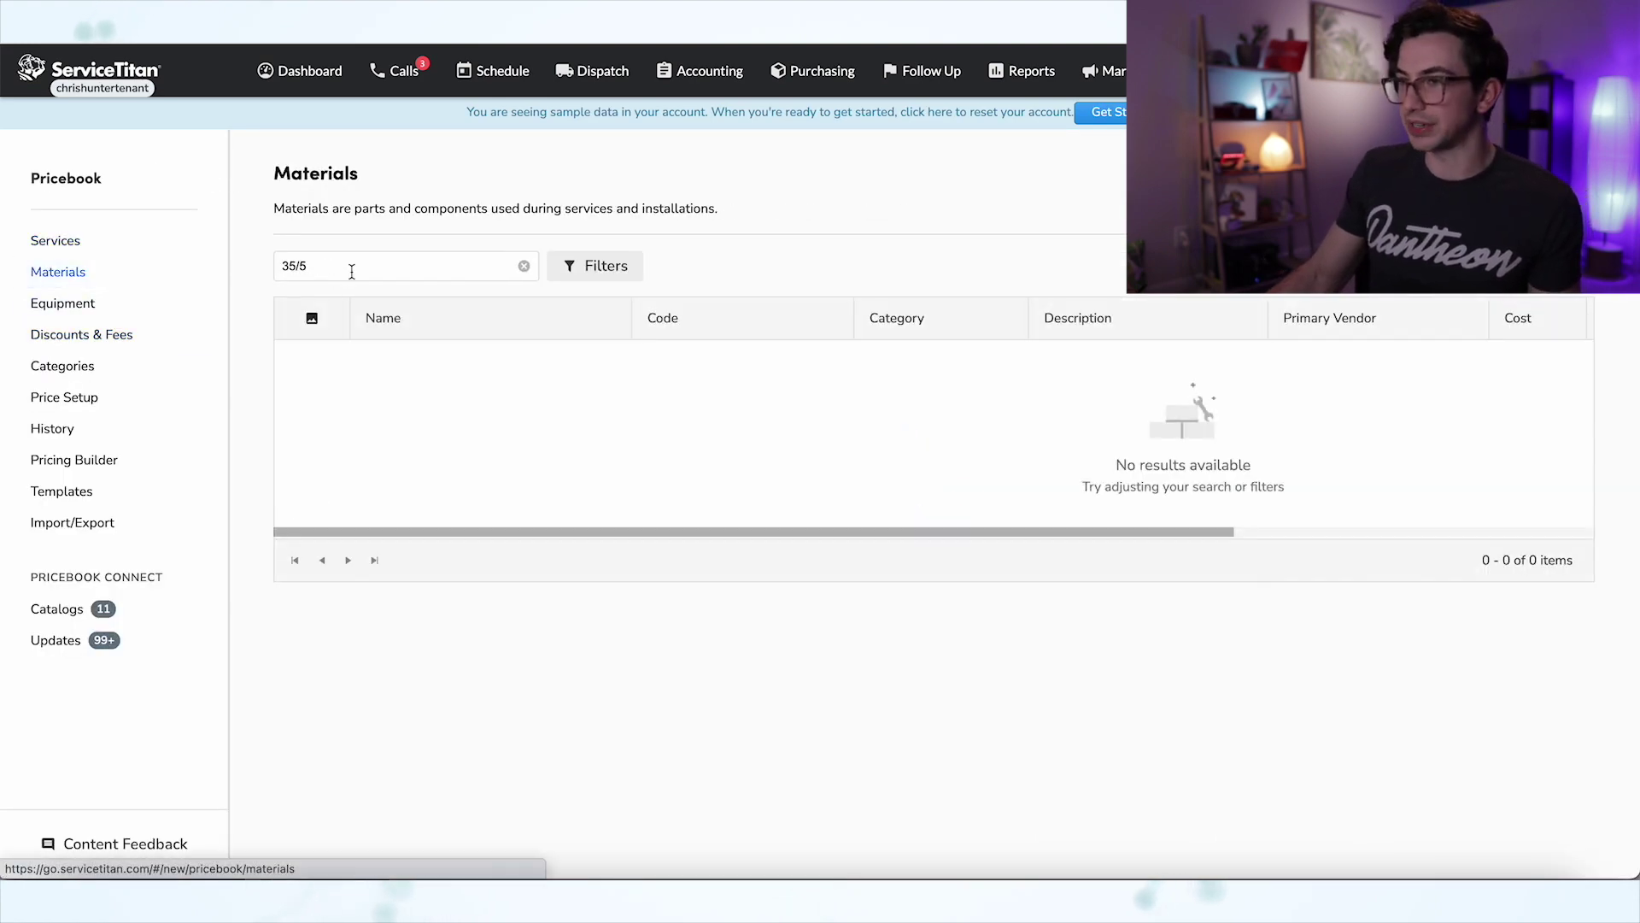
Search Materials for 'capa' and raise the Capacitor's Pricebook cost to $300.00.
{"action": "left_click_drag", "start_coordinate": [348, 266], "coordinate": [209, 266]}
{"action": "type", "text": "cap"}
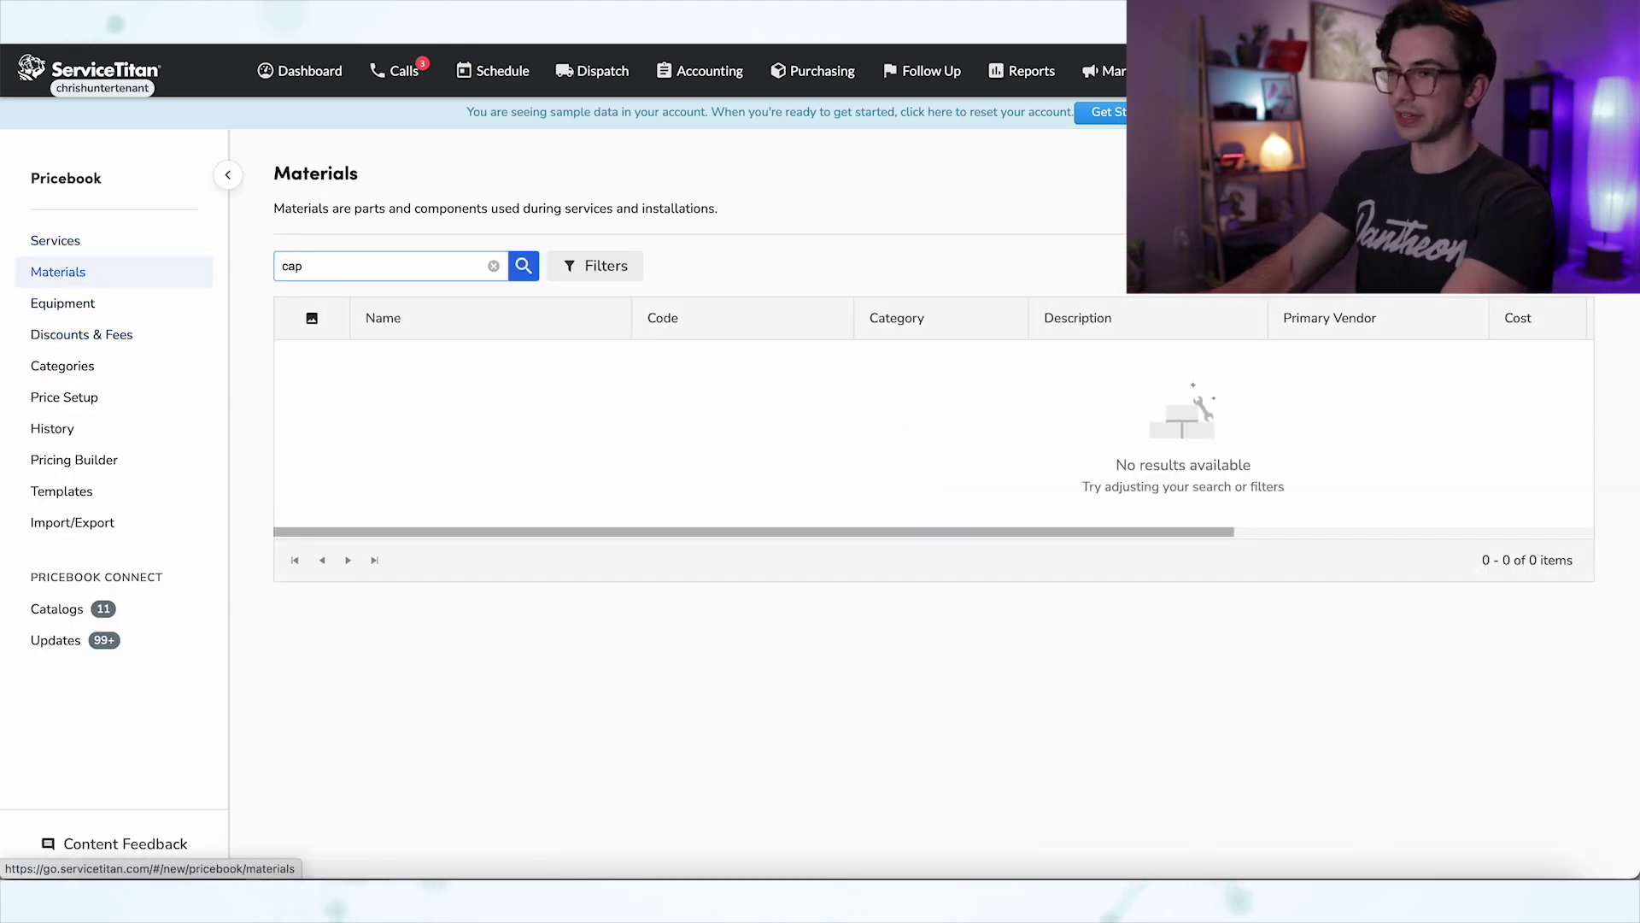
{"action": "type", "text": "a"}
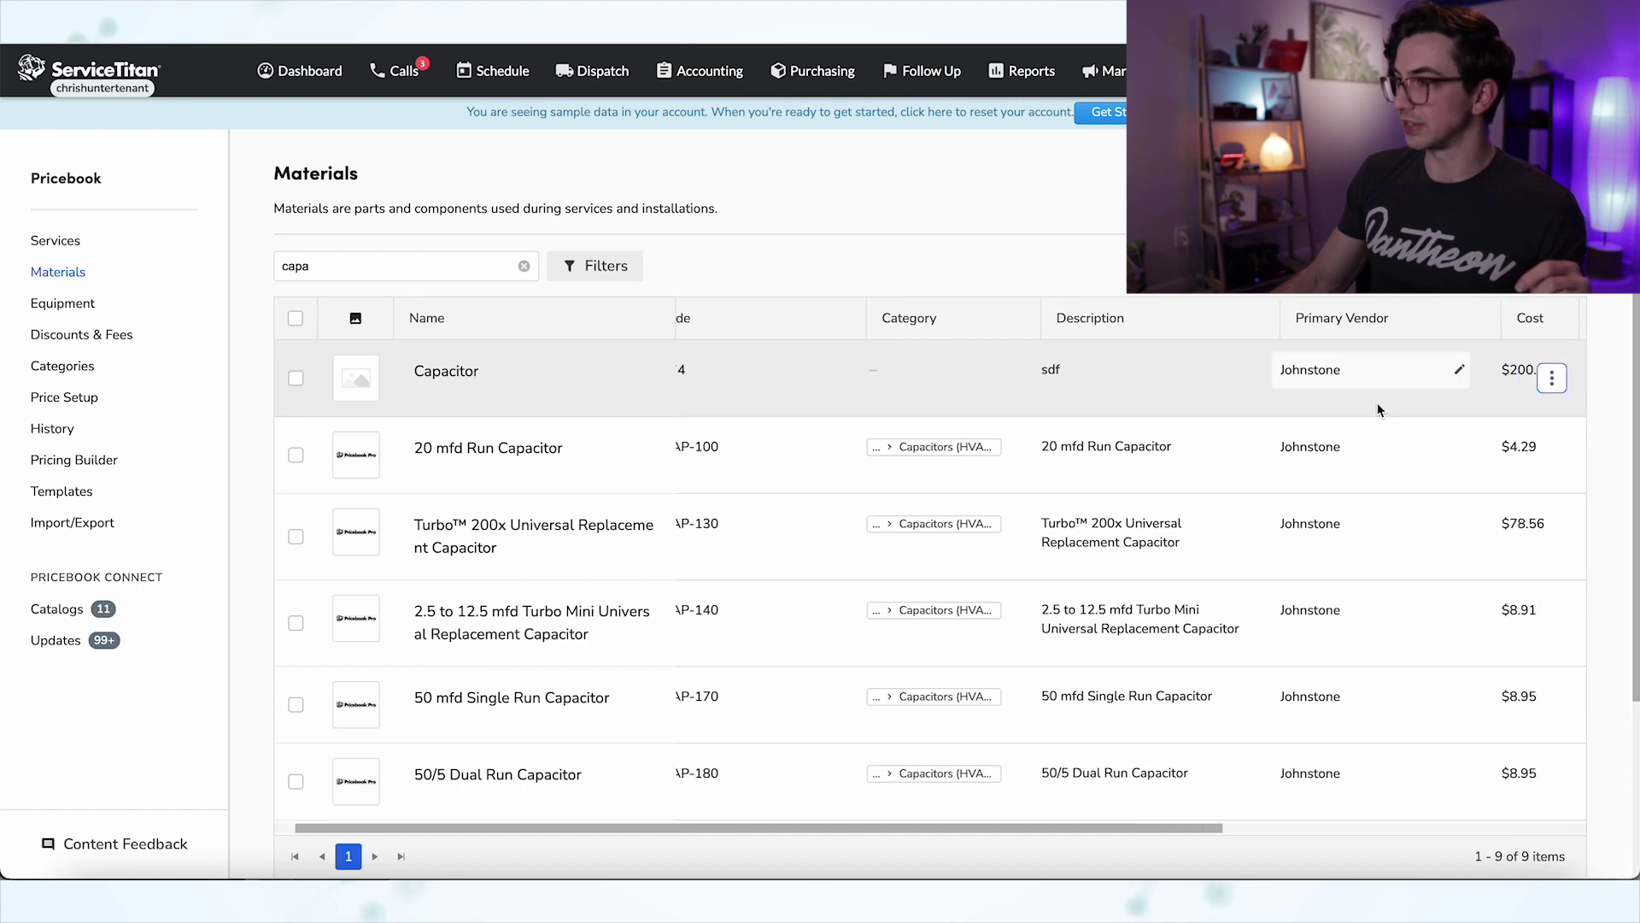
{"action": "scroll", "coordinate": [1378, 410], "scroll_direction": "right", "scroll_amount": 2}
{"action": "left_click", "coordinate": [1423, 378]}
{"action": "type", "text": "300"}
{"action": "left_click", "coordinate": [1019, 267]}
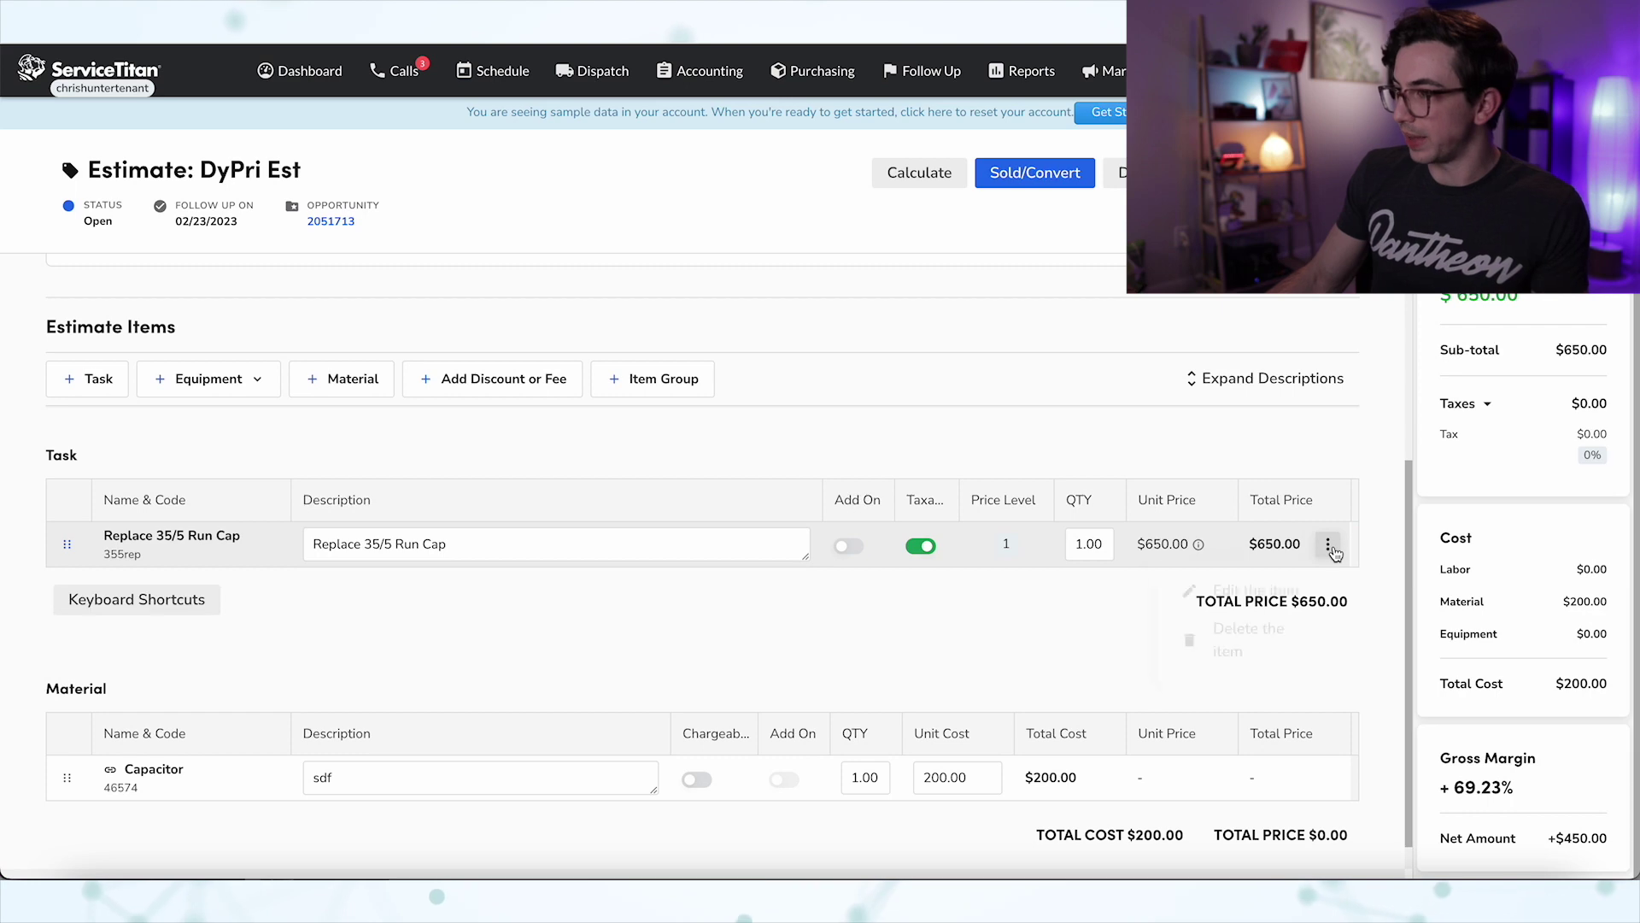
{"action": "left_click", "coordinate": [1329, 545]}
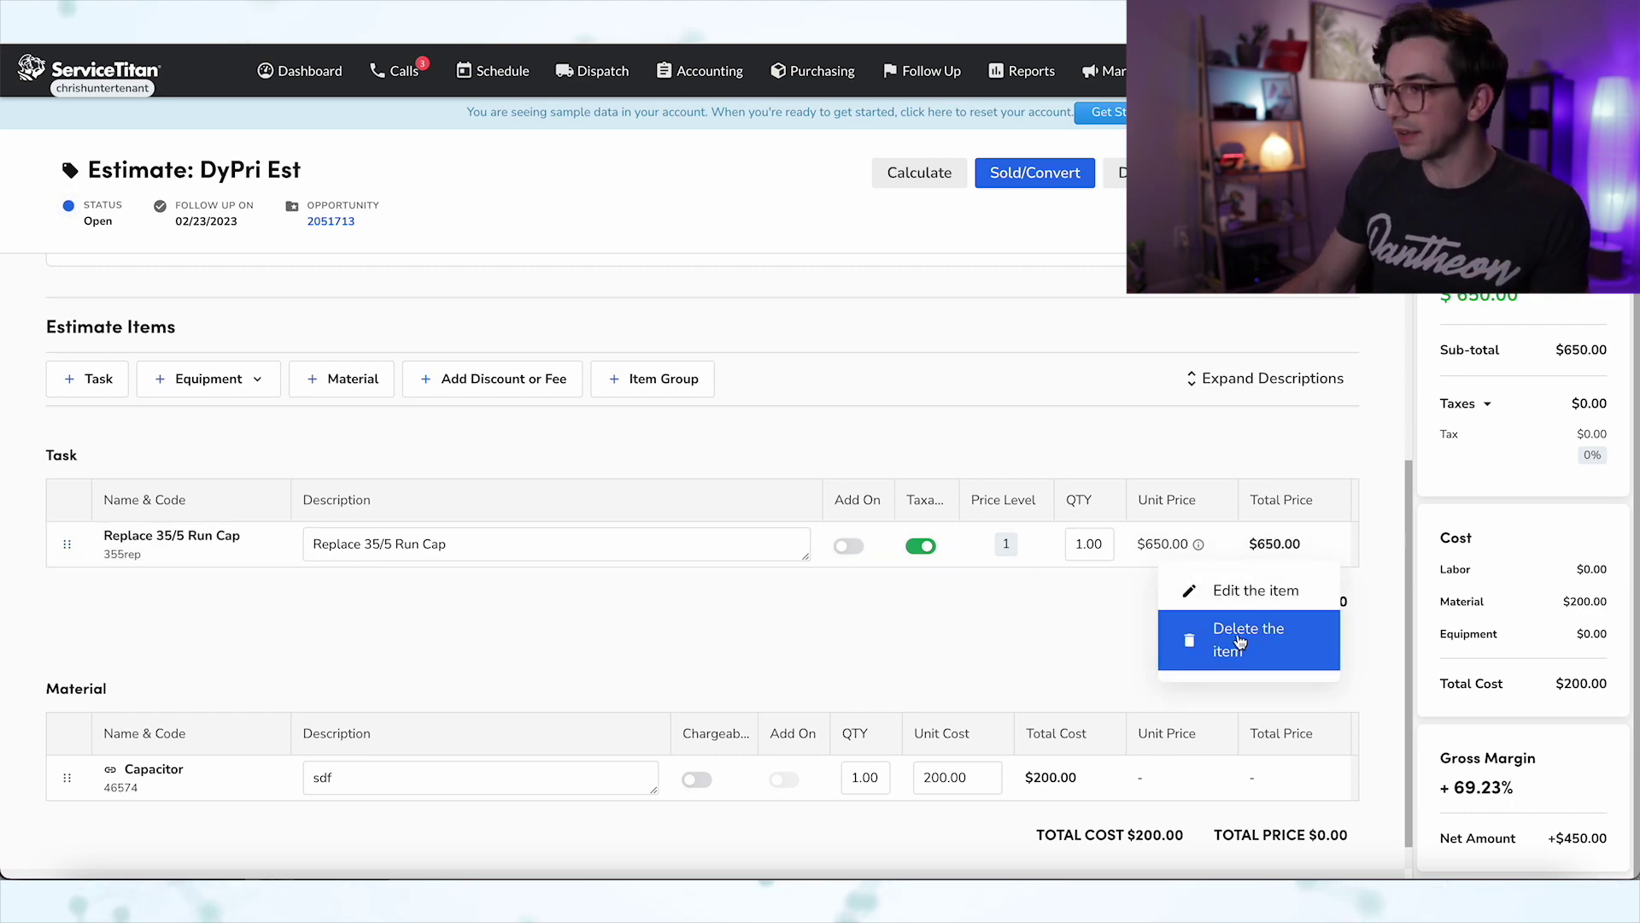